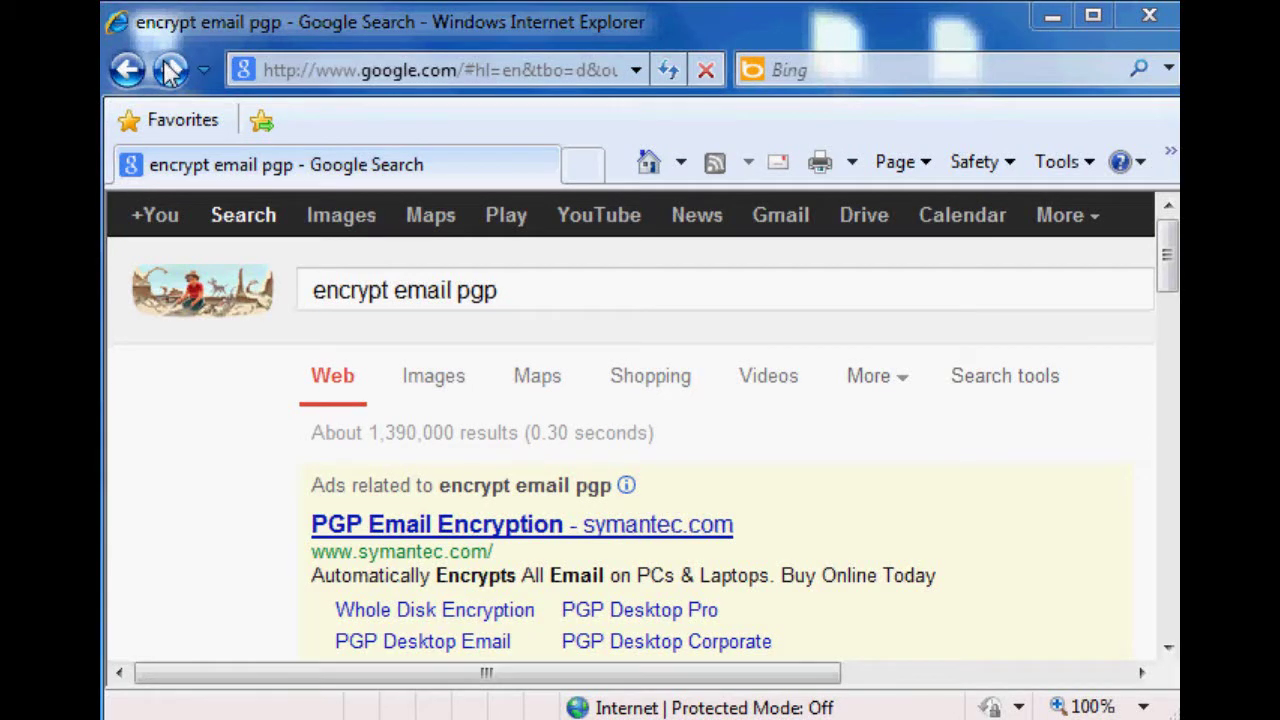
Open the lifehacker.com result "How to encrypt your email" and minimize the browser window to show the desktop.
{"action": "left_click", "coordinate": [517, 292]}
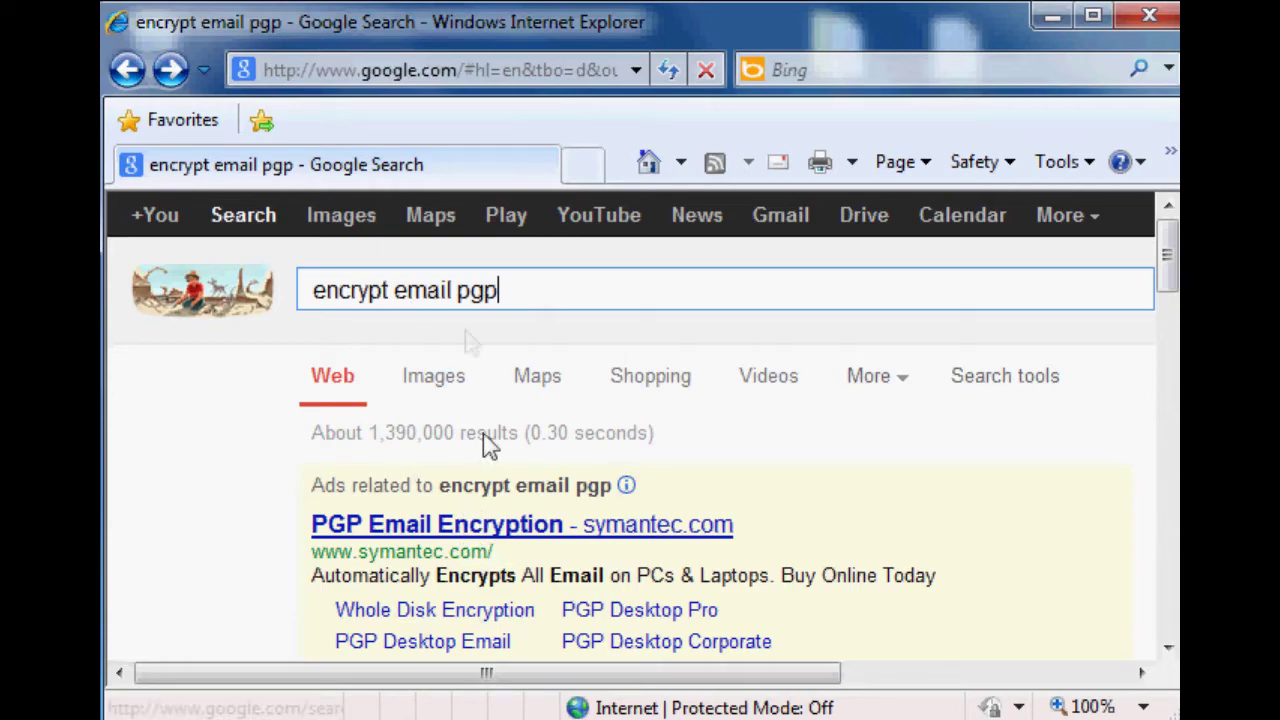
{"action": "scroll", "coordinate": [473, 449], "scroll_direction": "down", "scroll_amount": 5}
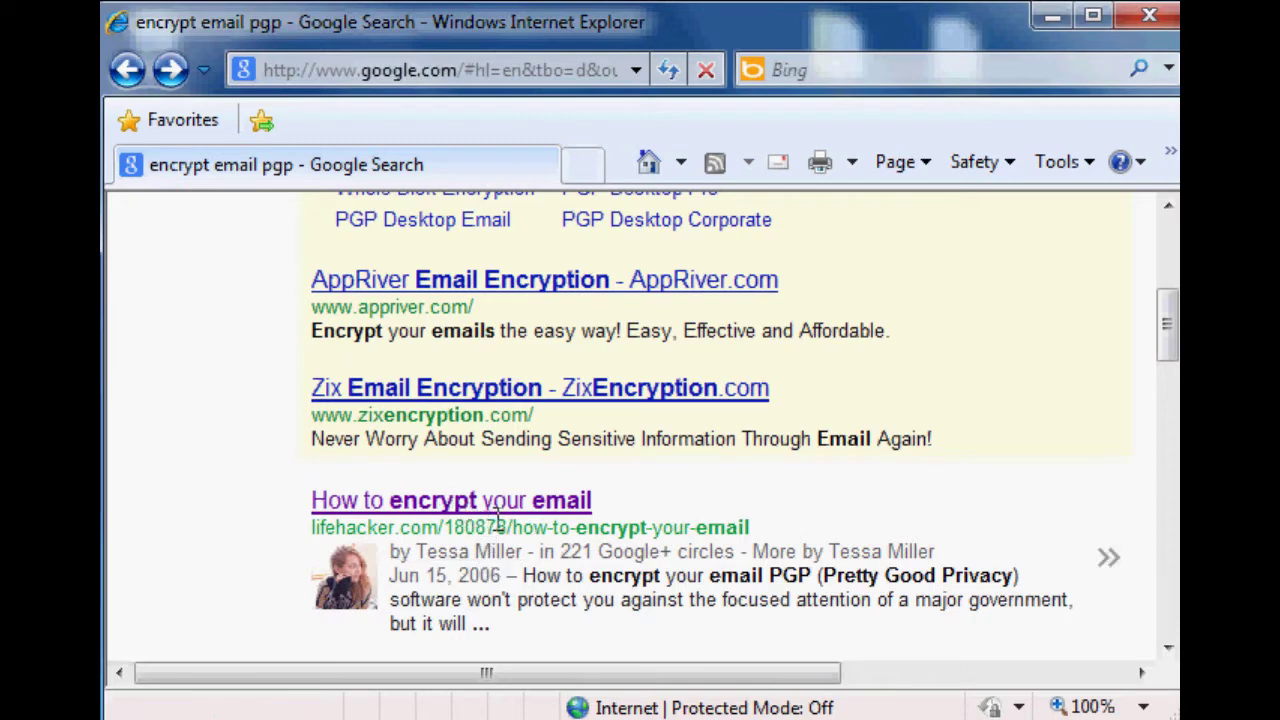
{"action": "left_click", "coordinate": [484, 508]}
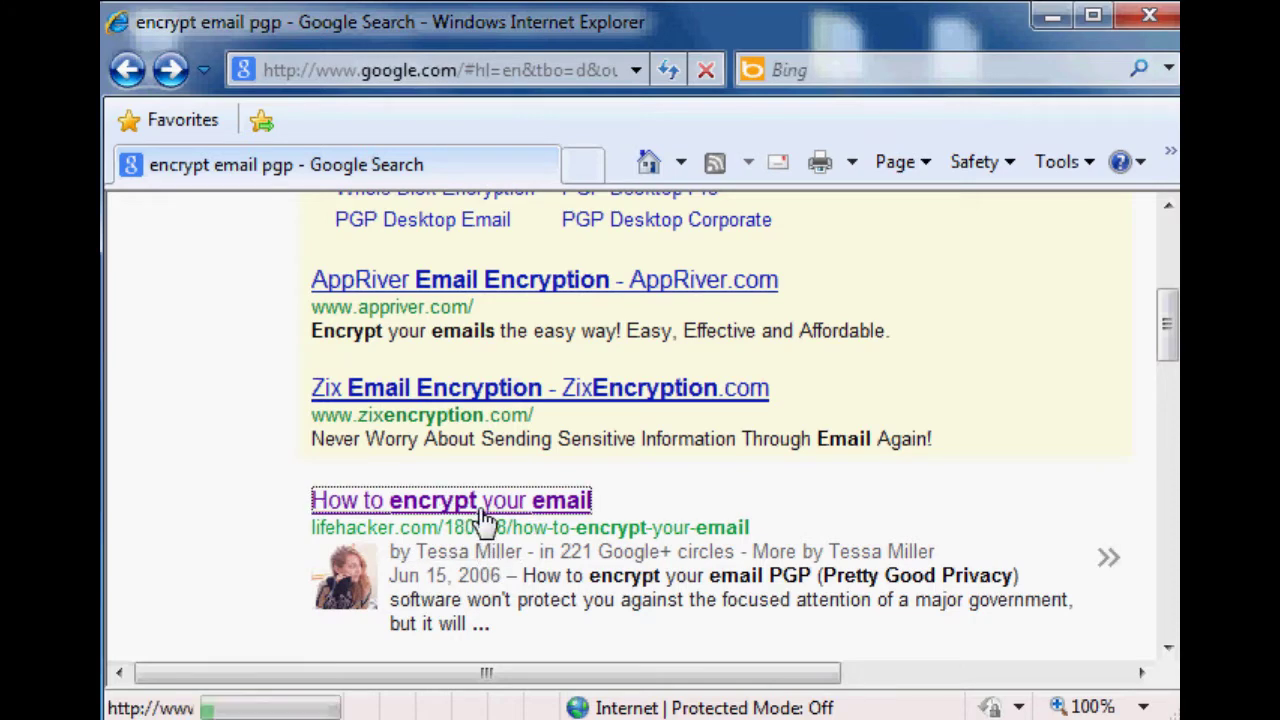
{"action": "left_click", "coordinate": [1050, 16]}
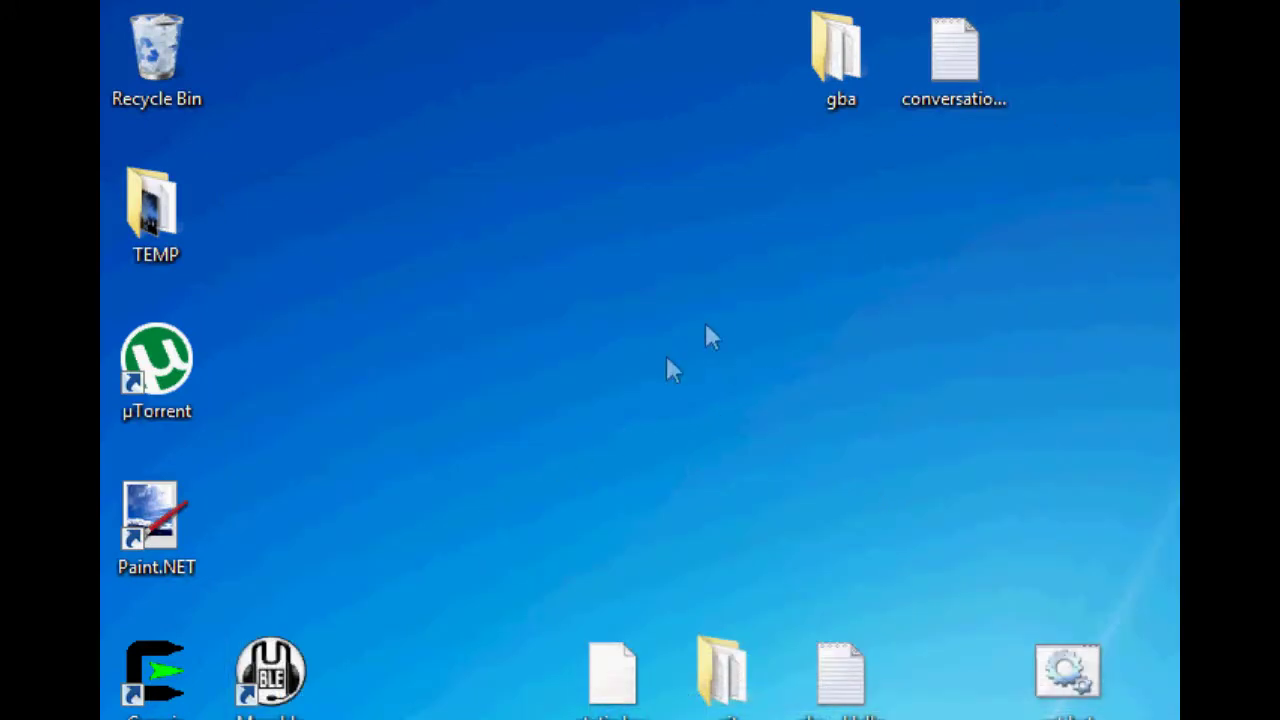
Create a new text document on the desktop and name it priv.txt.
{"action": "right_click", "coordinate": [710, 319]}
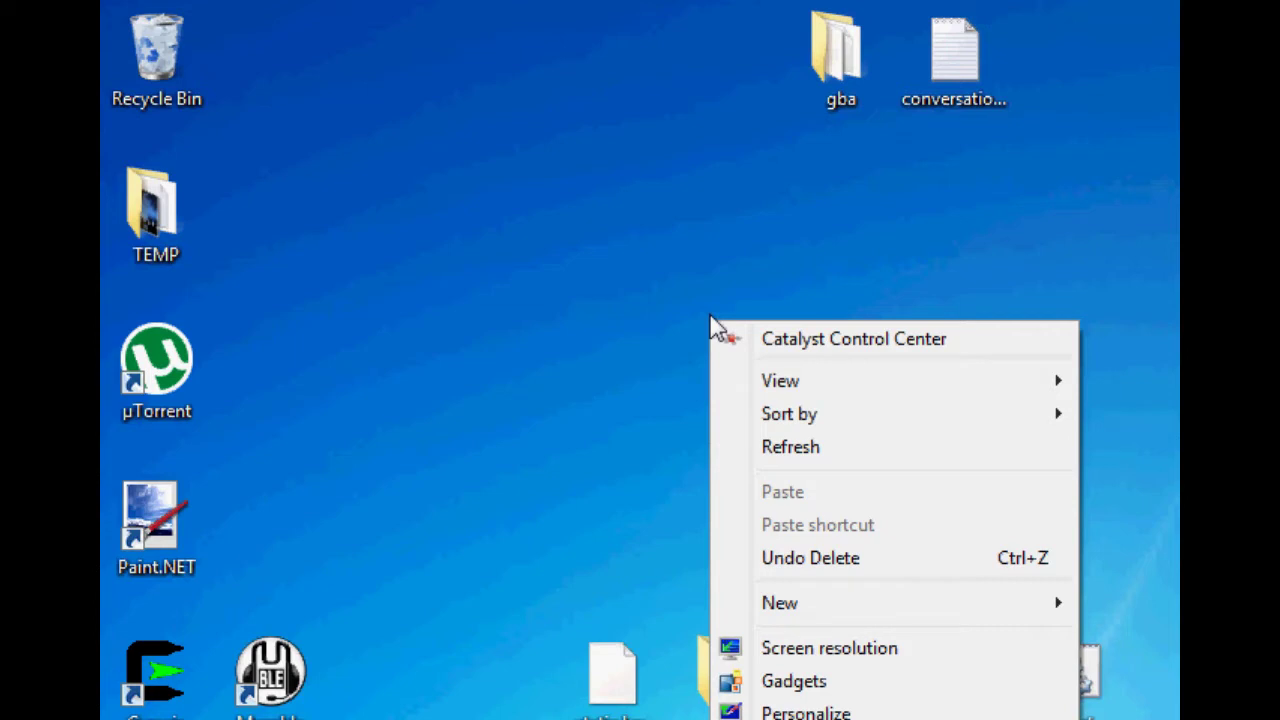
{"action": "left_click", "coordinate": [655, 340]}
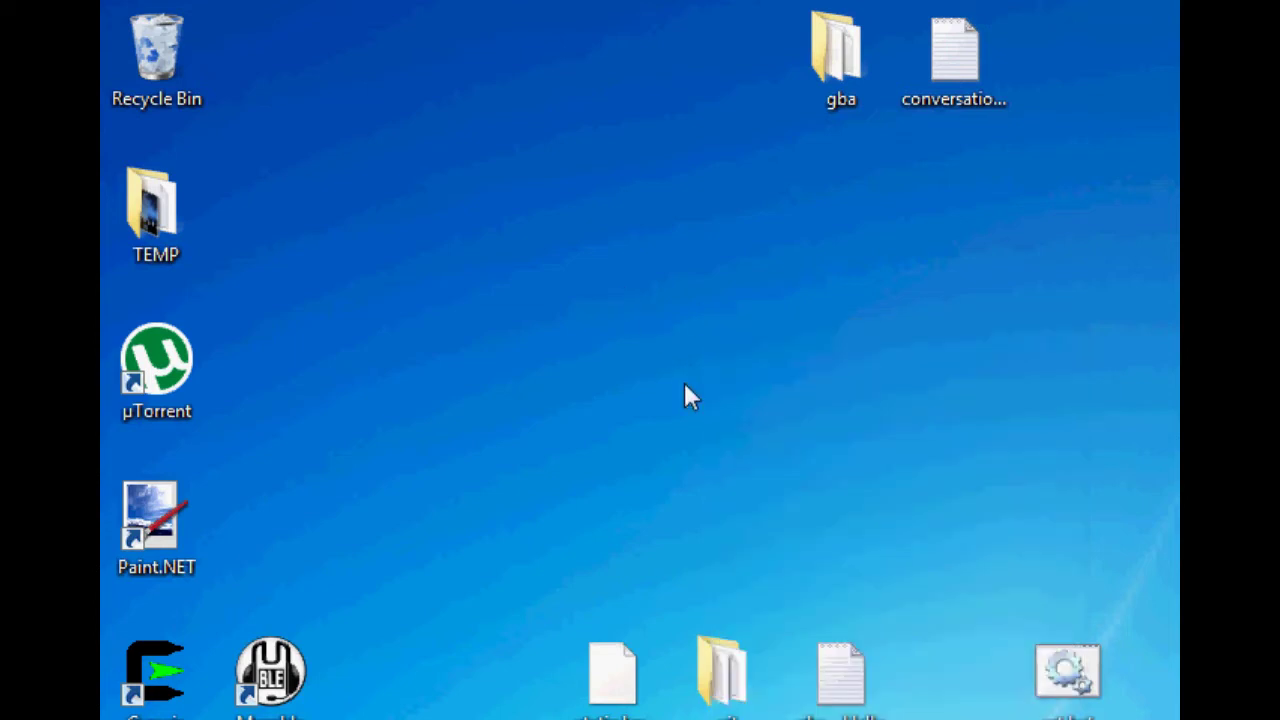
{"action": "right_click", "coordinate": [675, 311]}
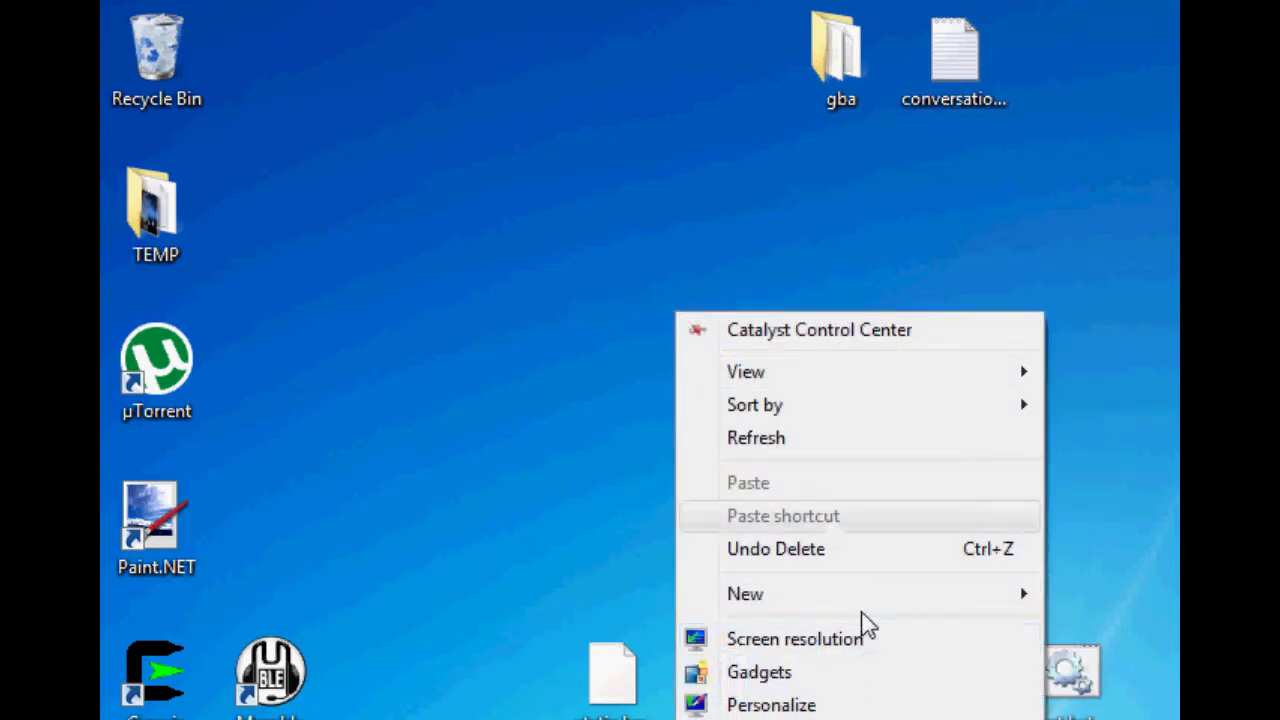
{"action": "mouse_move", "coordinate": [860, 604]}
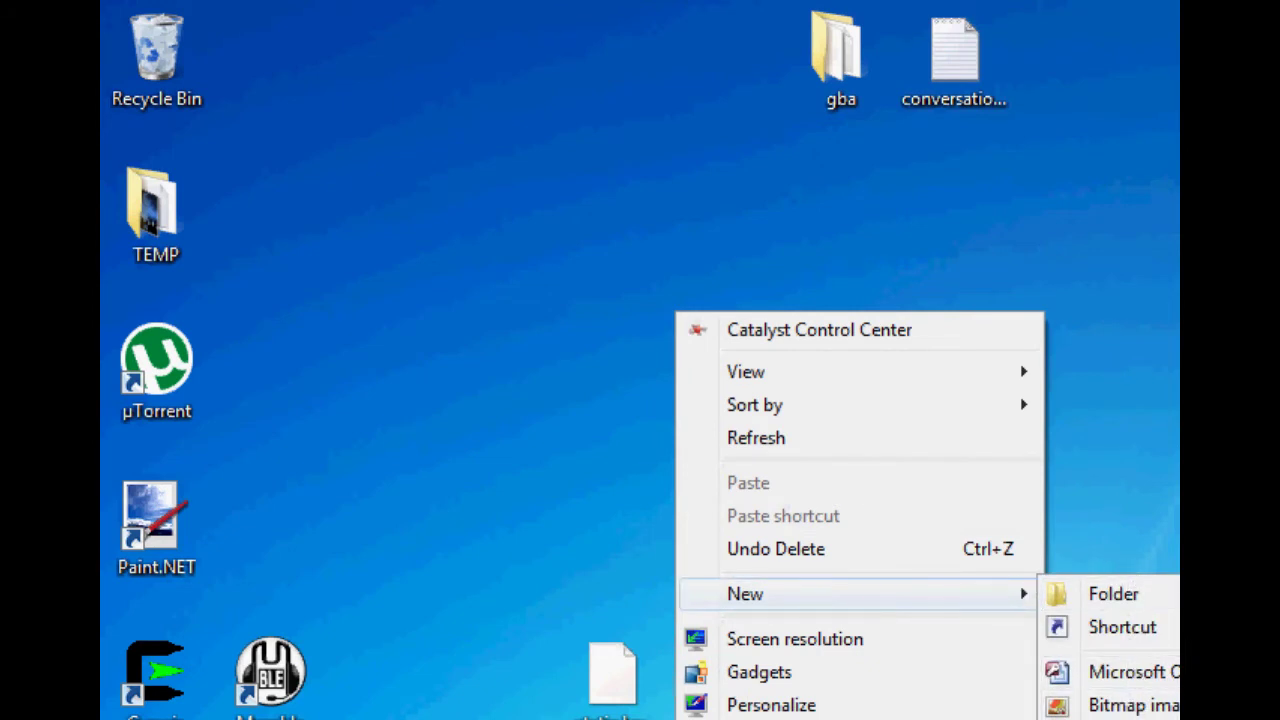
{"action": "type", "text": "t"}
{"action": "type", "text": "priv"}
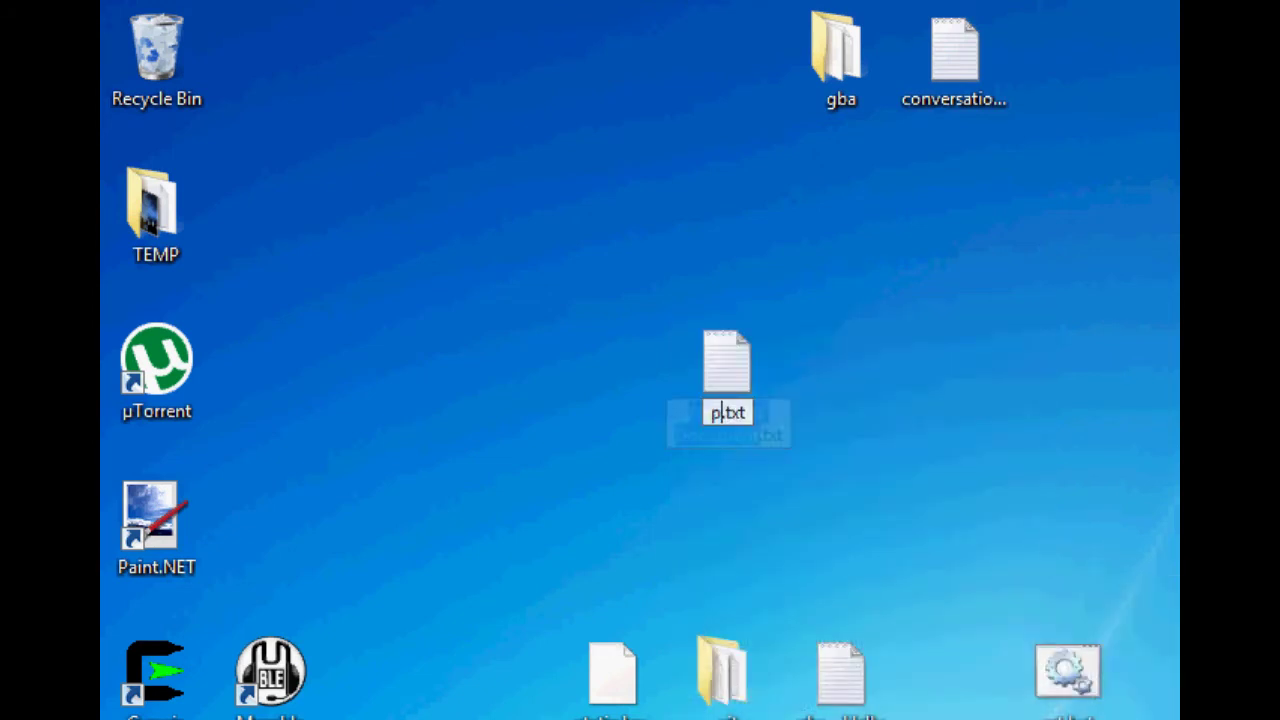
{"action": "key", "text": "Return"}
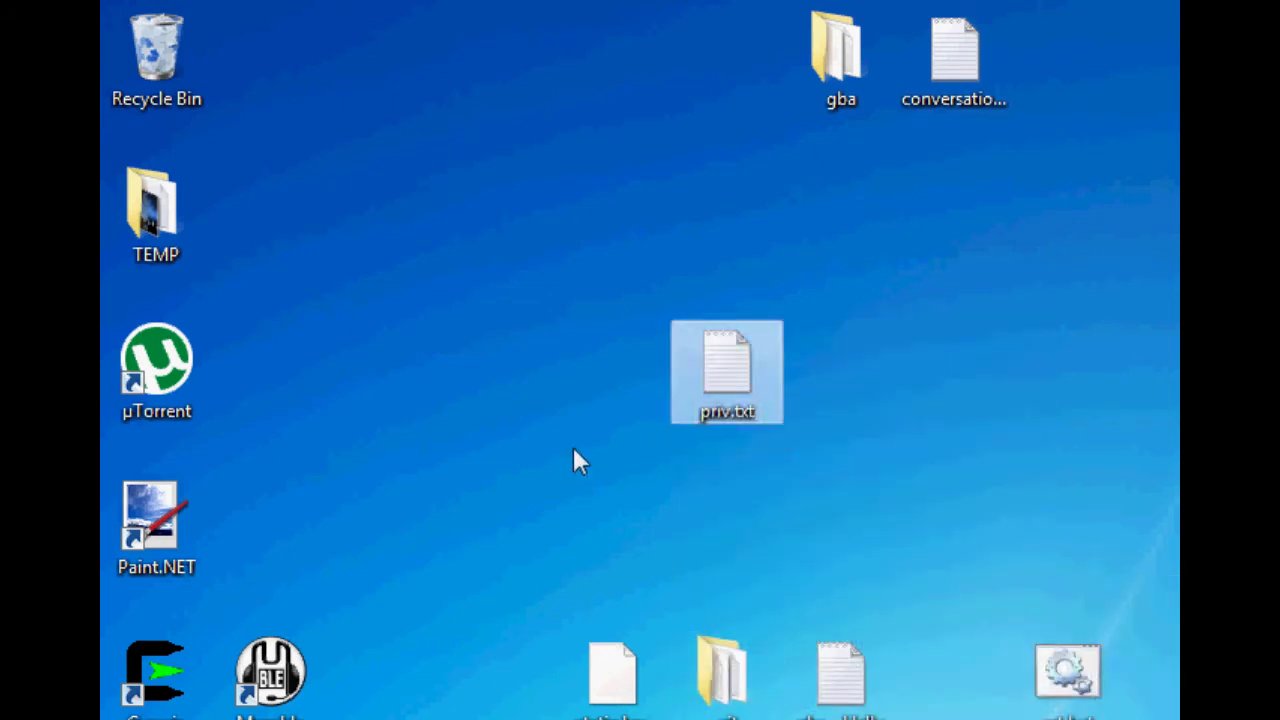
Create a second text document on the desktop and name it pub.txt.
{"action": "right_click", "coordinate": [580, 450]}
{"action": "mouse_move", "coordinate": [886, 625]}
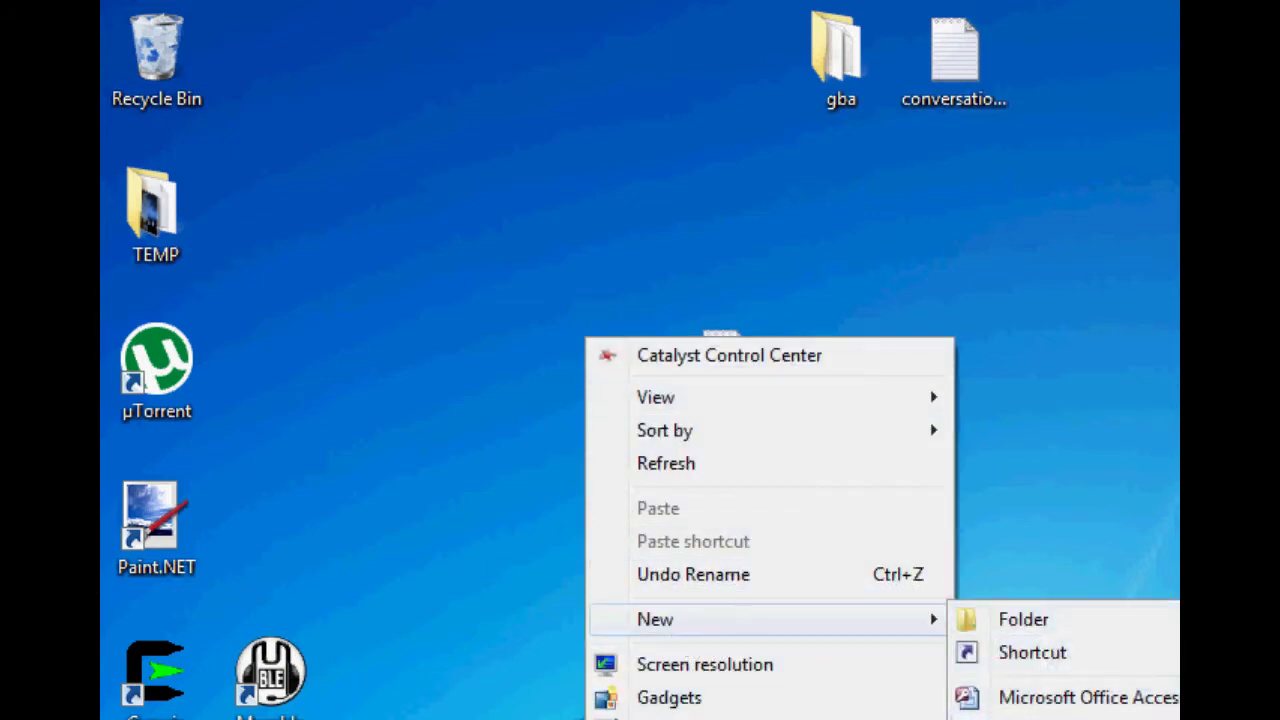
{"action": "type", "text": "t Document.txt"}
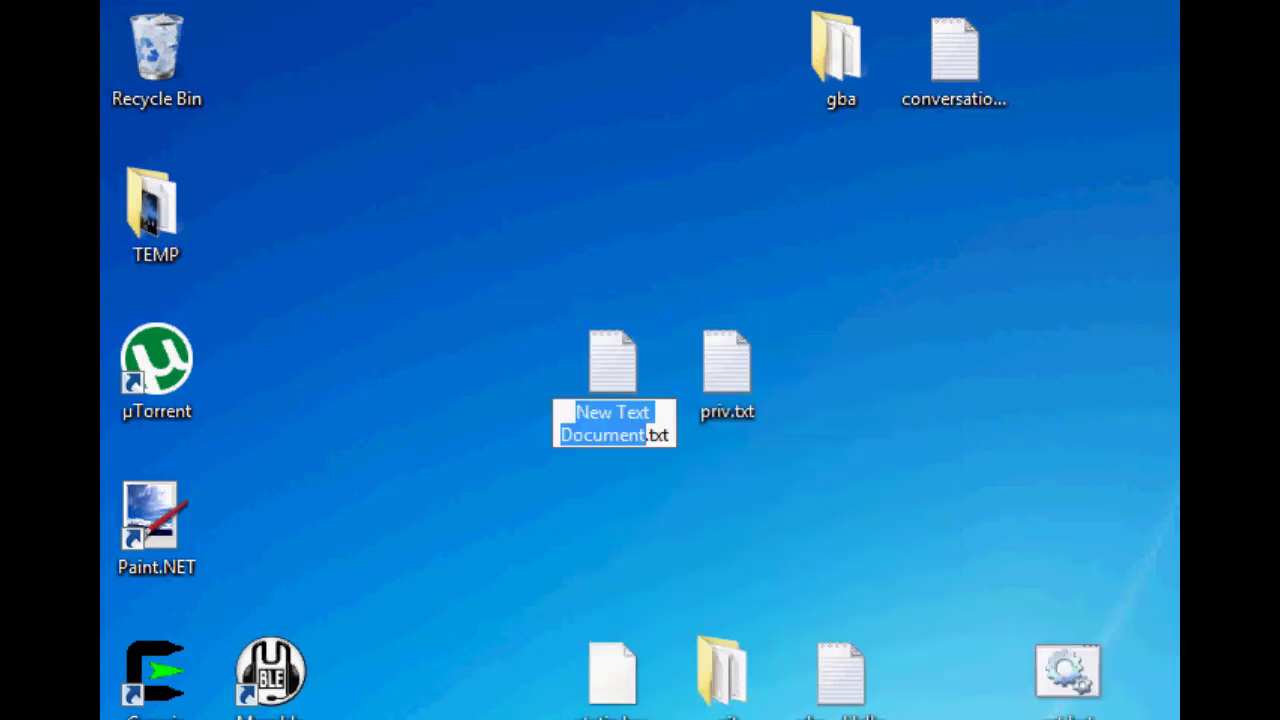
{"action": "type", "text": "pr"}
{"action": "key", "text": "BackSpace"}
{"action": "type", "text": "ub"}
{"action": "key", "text": "Return"}
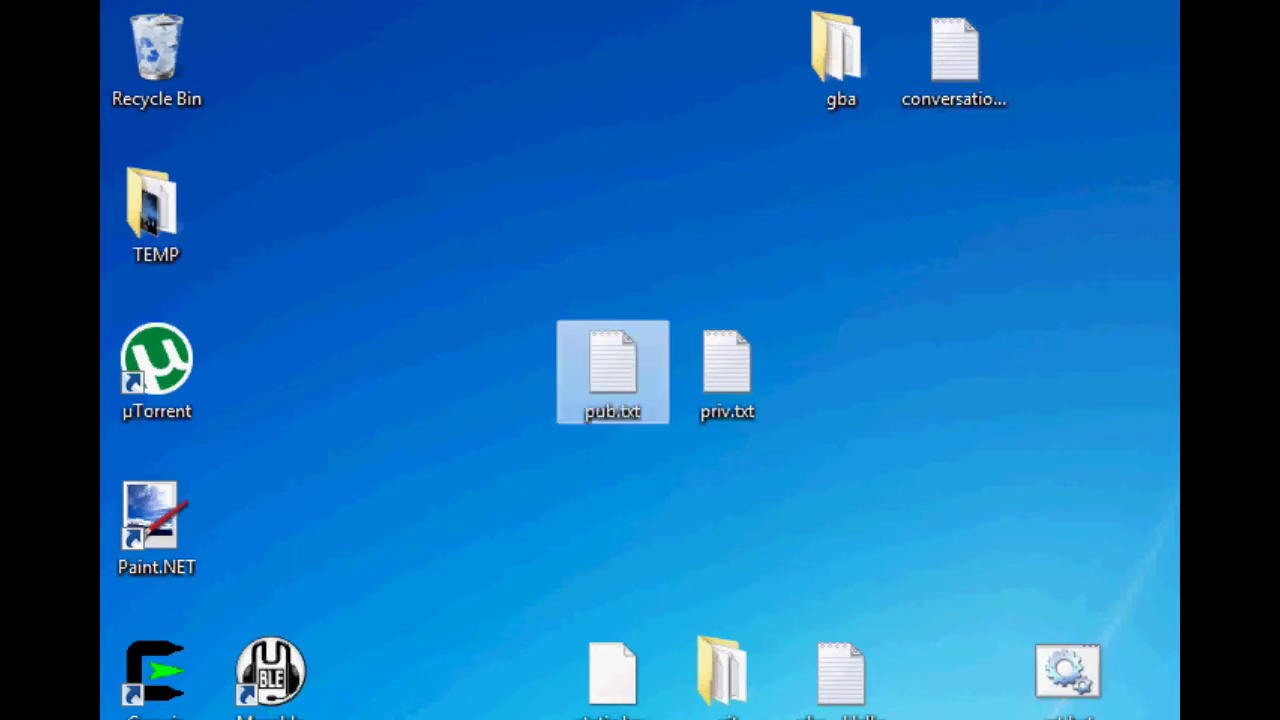
{"action": "left_click", "coordinate": [755, 390]}
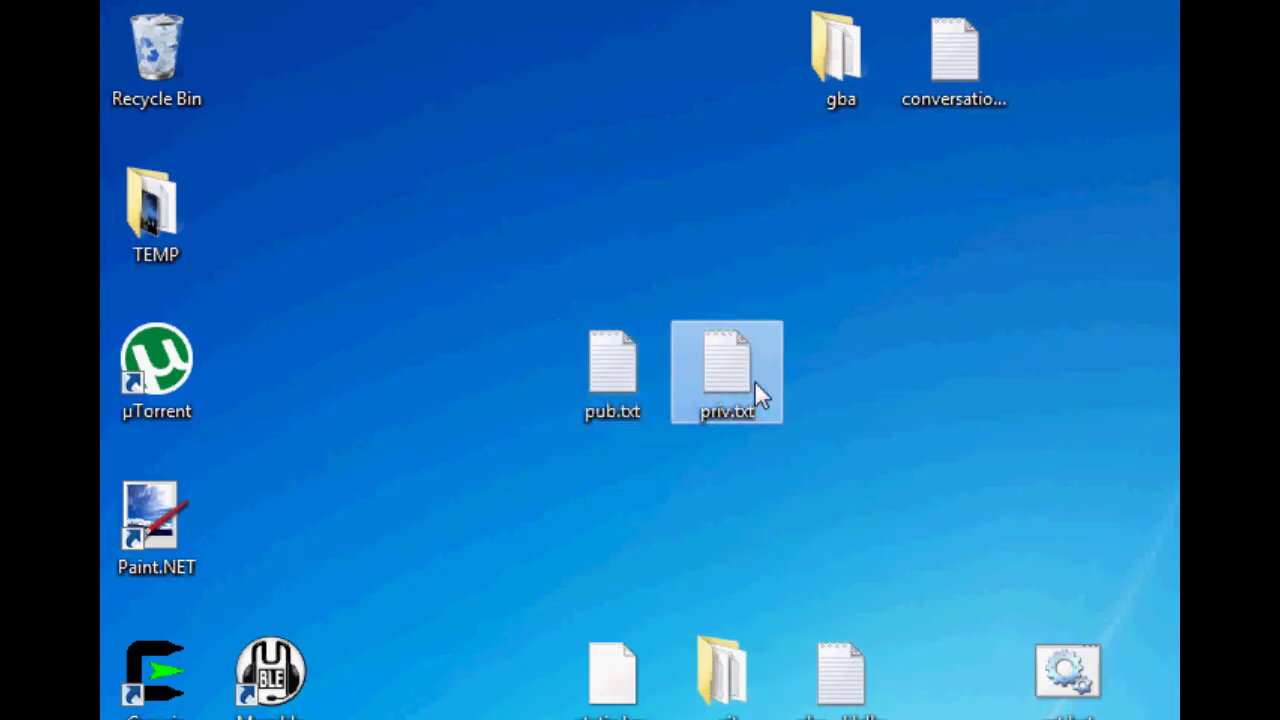
{"action": "left_click_drag", "start_coordinate": [871, 251], "coordinate": [508, 556]}
{"action": "left_click", "coordinate": [519, 330]}
{"action": "left_click", "coordinate": [747, 368]}
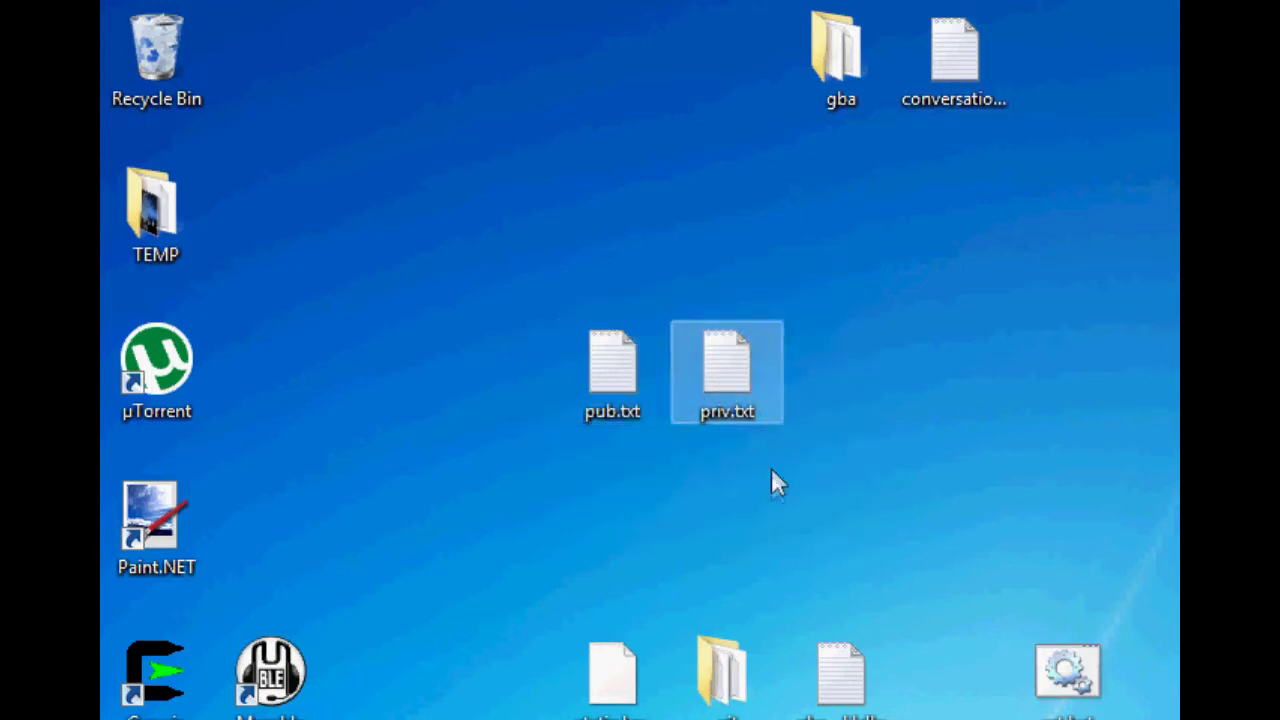
{"action": "left_click", "coordinate": [514, 337]}
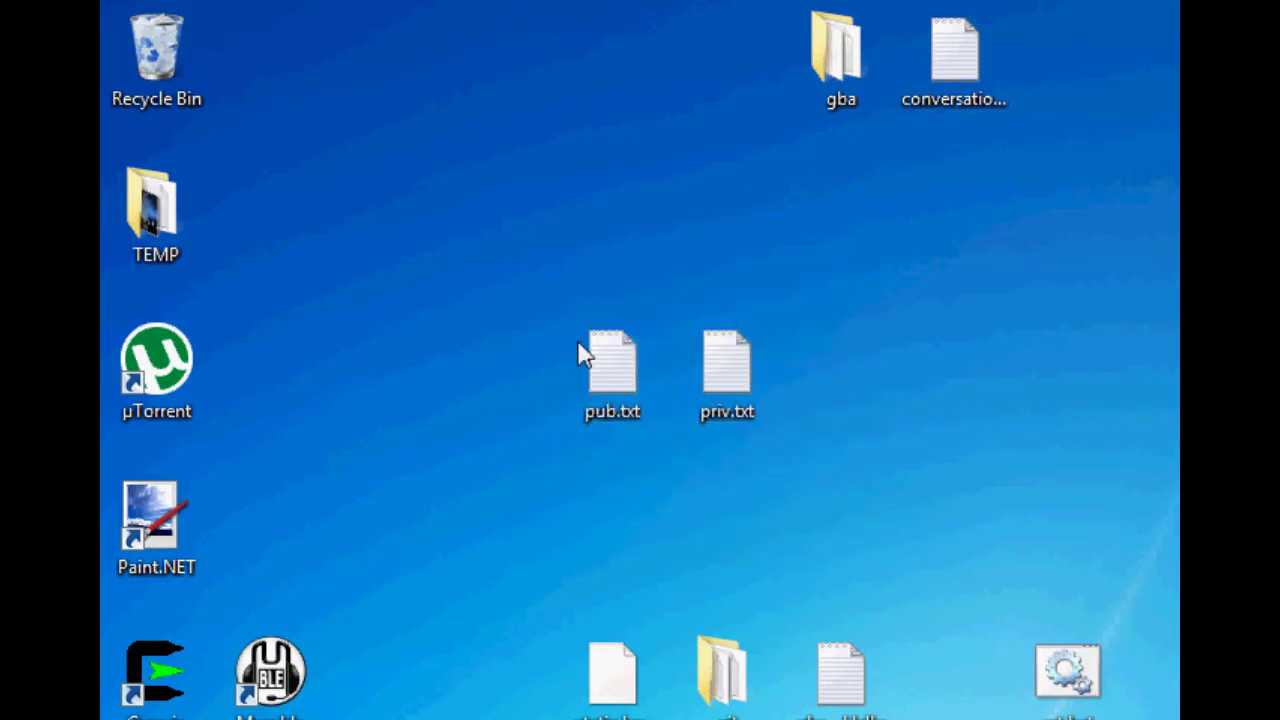
{"action": "left_click", "coordinate": [624, 394], "text": "shift"}
{"action": "left_click", "coordinate": [625, 374]}
{"action": "left_click", "coordinate": [556, 347]}
{"action": "left_click", "coordinate": [630, 398]}
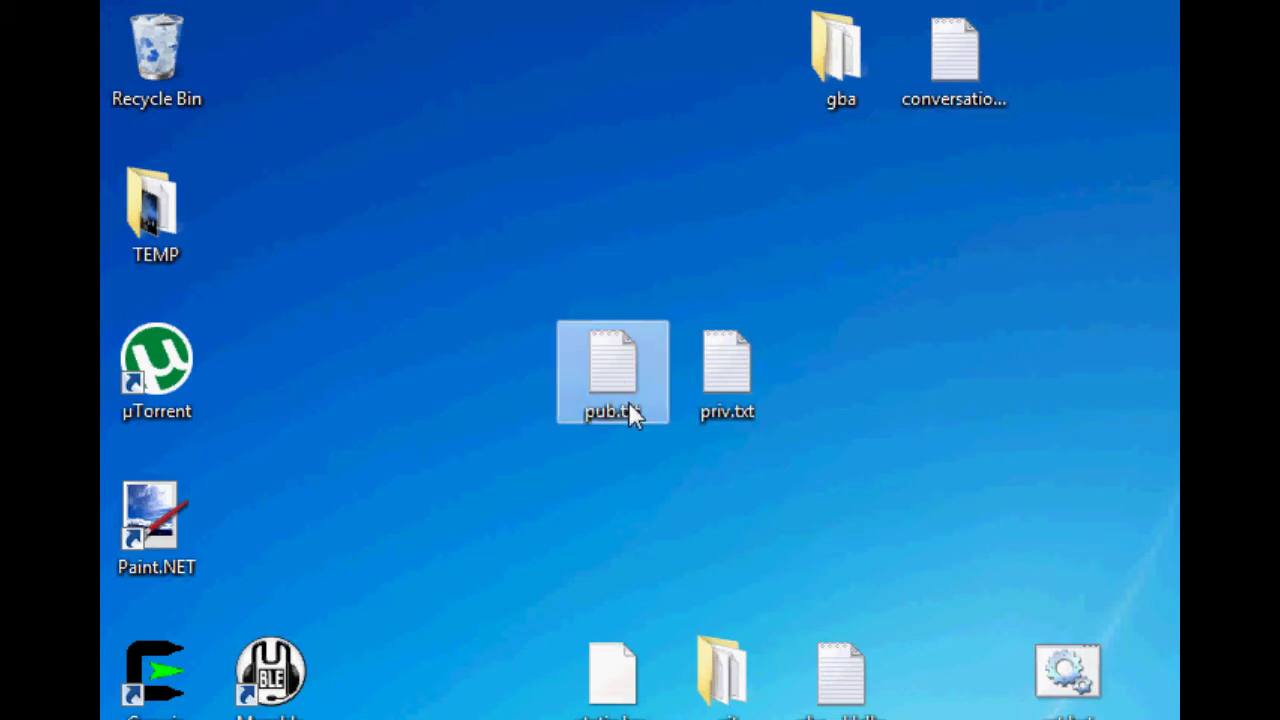
{"action": "left_click_drag", "start_coordinate": [388, 2], "coordinate": [406, 134]}
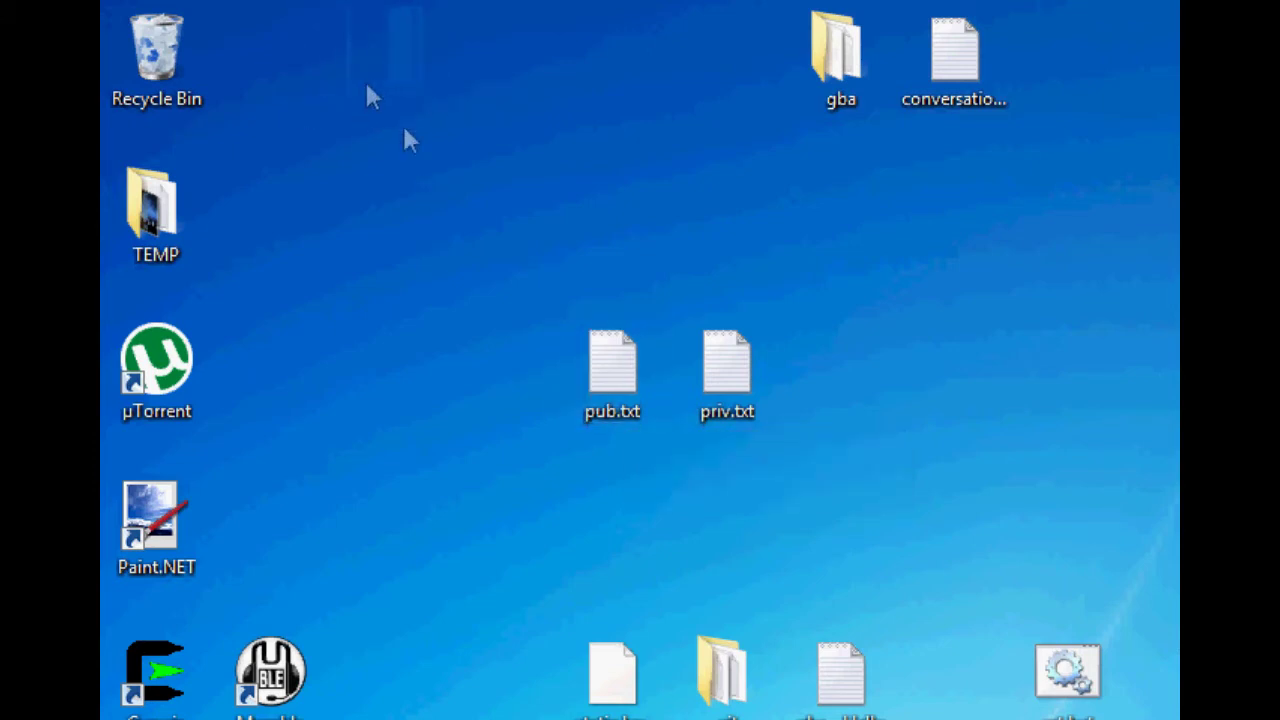
{"action": "left_click", "coordinate": [592, 358]}
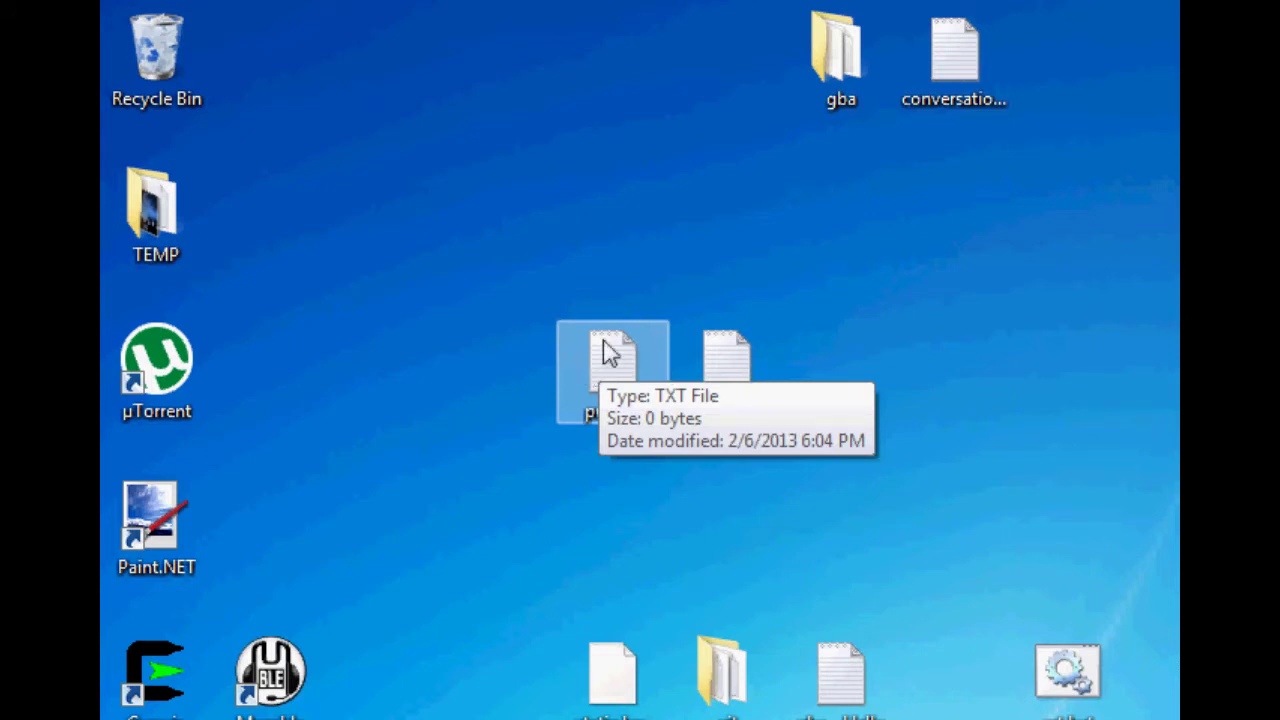
Move pub.txt away from priv.txt to the free space near the TEMP folder, and return it beside priv.txt.
{"action": "left_click_drag", "start_coordinate": [603, 380], "coordinate": [403, 212]}
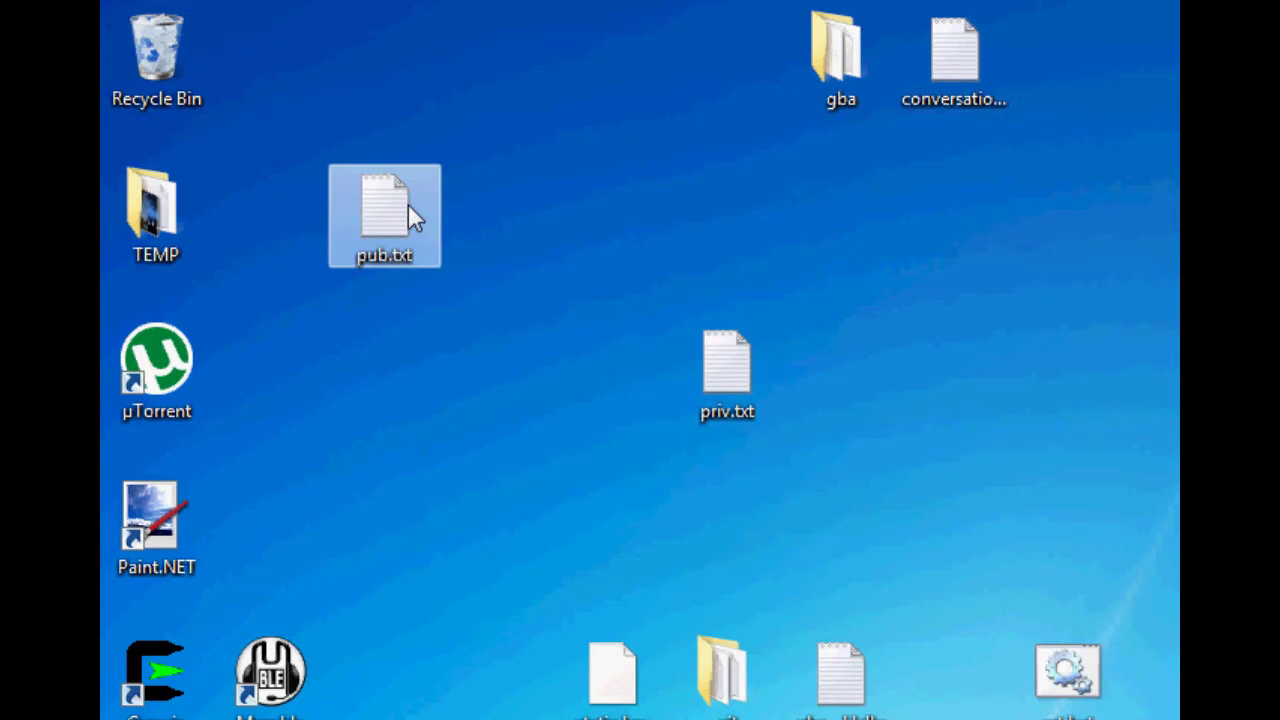
{"action": "left_click_drag", "start_coordinate": [280, 27], "coordinate": [528, 212]}
{"action": "left_click", "coordinate": [480, 208]}
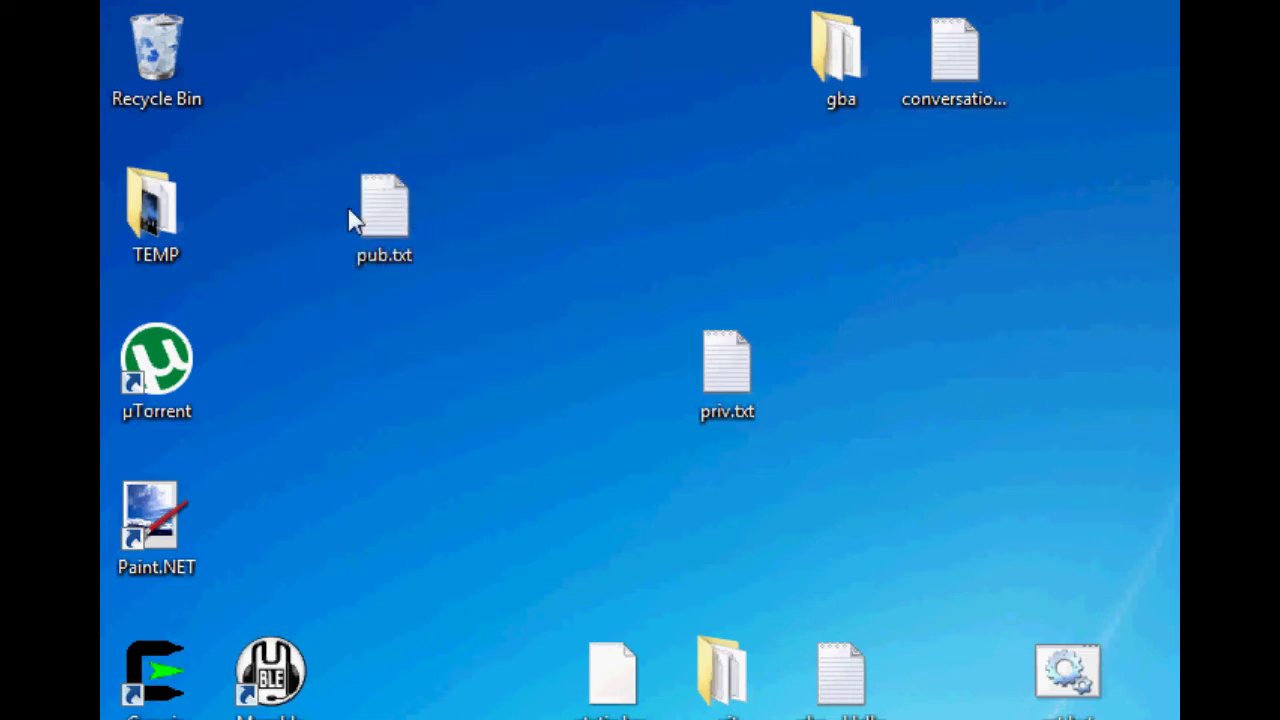
{"action": "left_click", "coordinate": [400, 200]}
{"action": "left_click", "coordinate": [714, 368]}
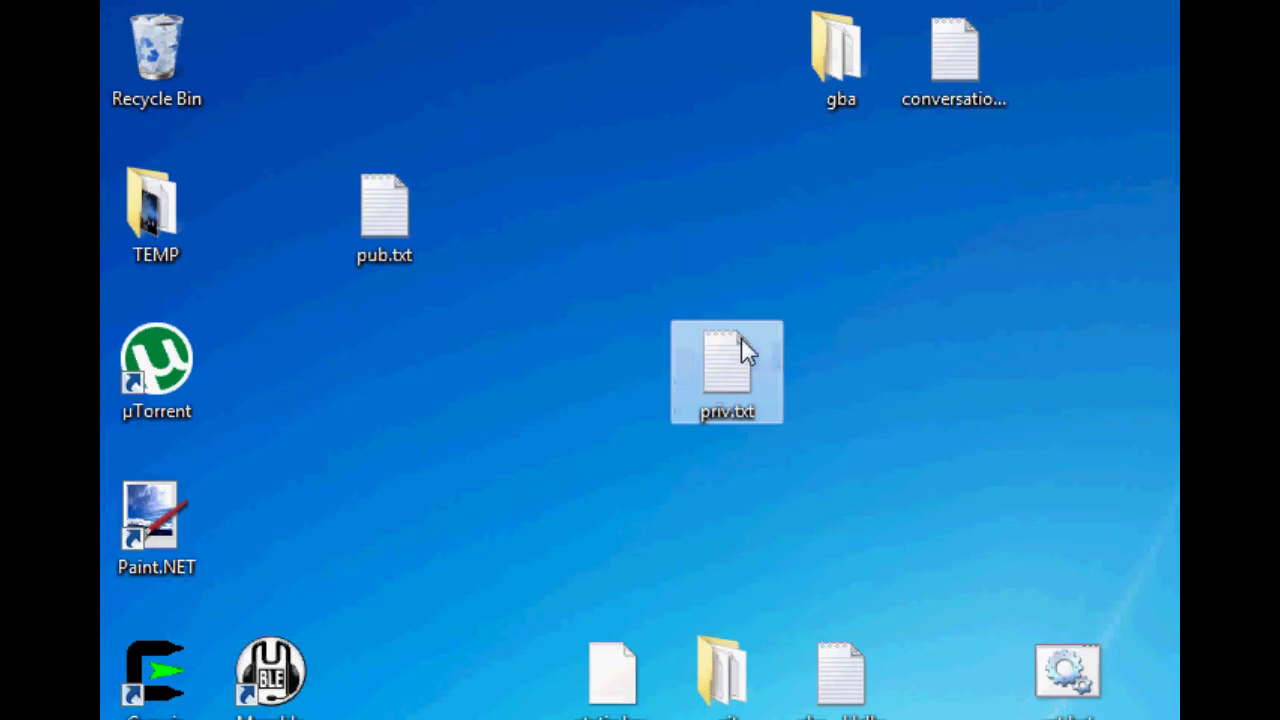
{"action": "mouse_move", "coordinate": [741, 337]}
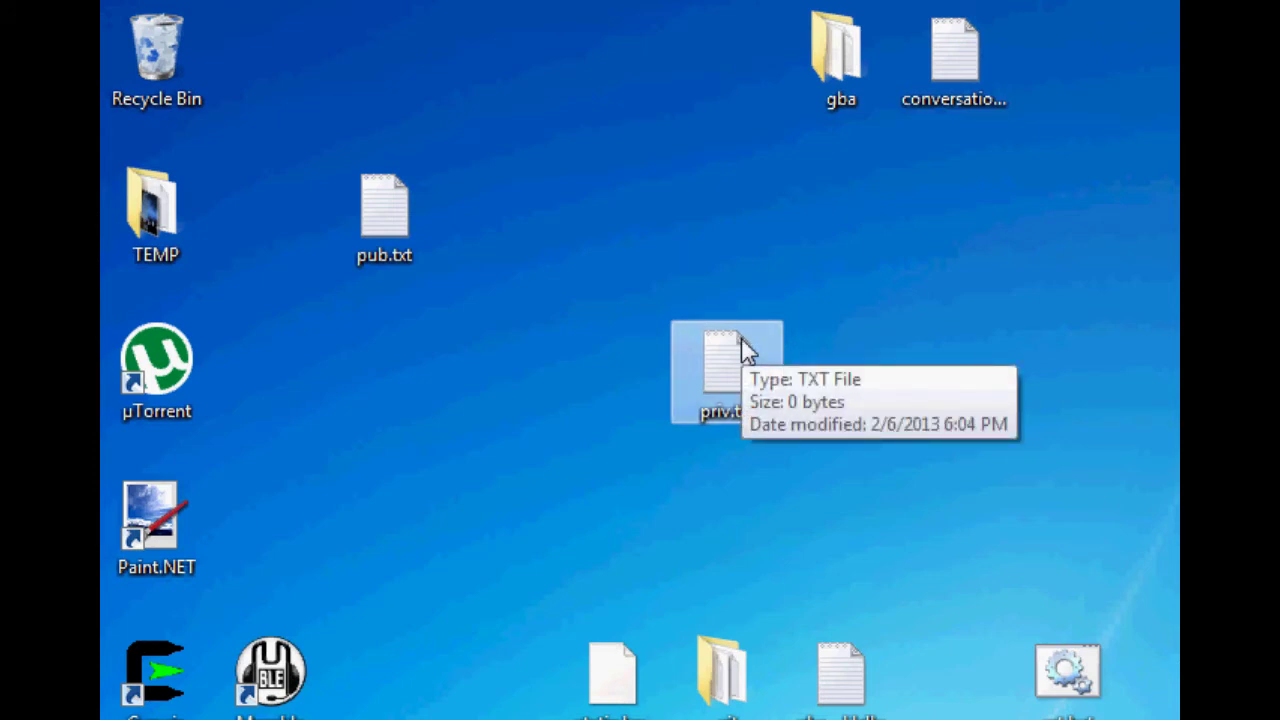
{"action": "left_click_drag", "start_coordinate": [634, 193], "coordinate": [730, 350]}
{"action": "mouse_move", "coordinate": [711, 352]}
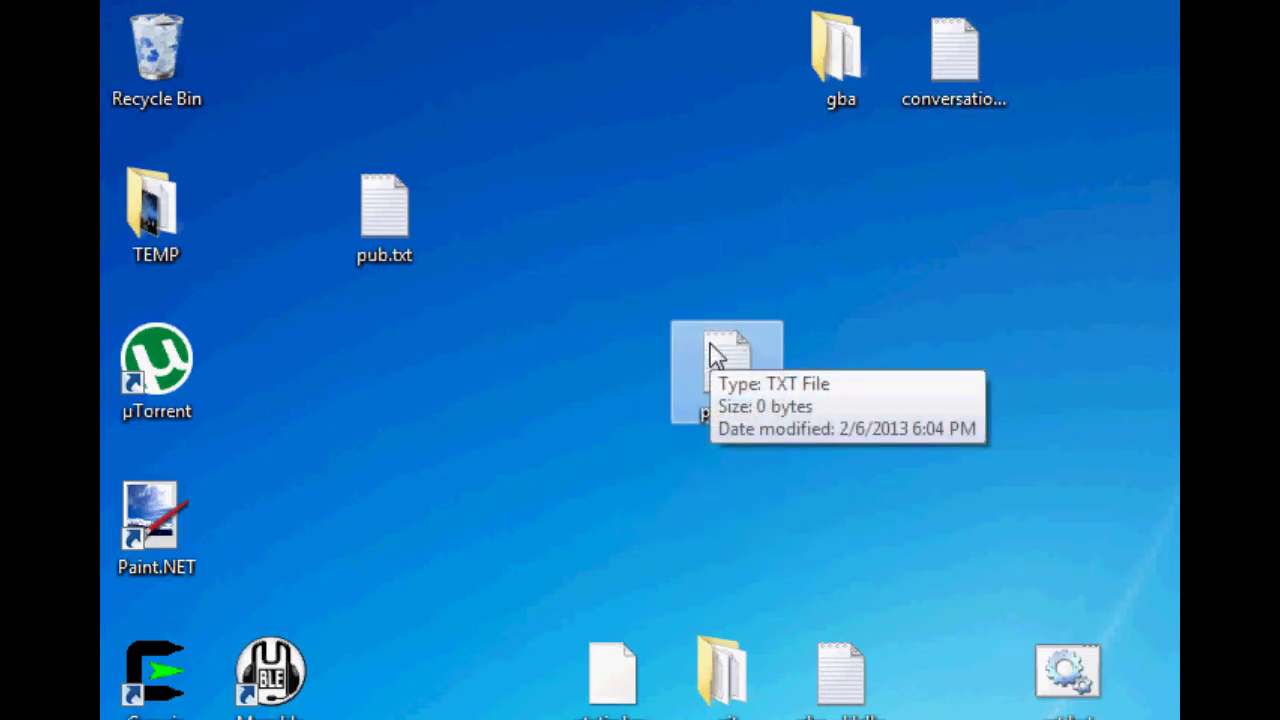
{"action": "left_click_drag", "start_coordinate": [368, 236], "coordinate": [638, 385]}
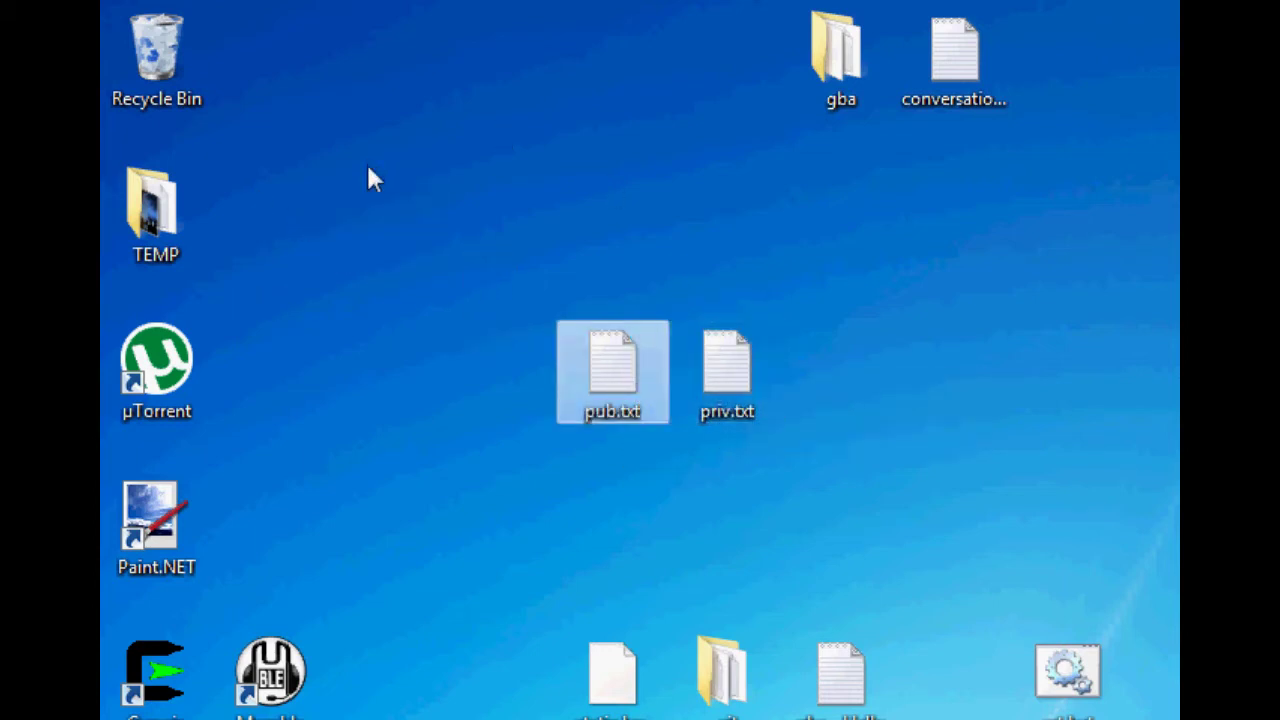
Select pub.txt and priv.txt together and shift both one icon column to the right in the same row.
{"action": "left_click_drag", "start_coordinate": [424, 262], "coordinate": [790, 440]}
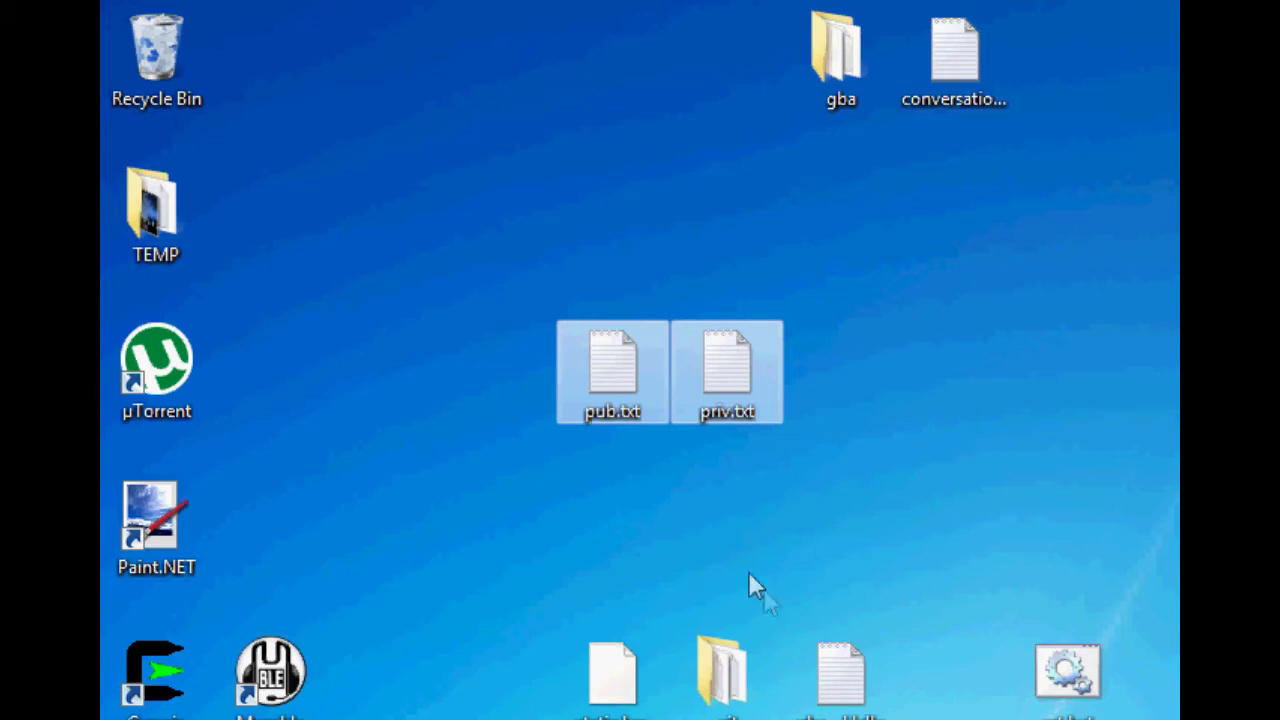
{"action": "left_click_drag", "start_coordinate": [508, 223], "coordinate": [850, 474]}
{"action": "left_click_drag", "start_coordinate": [721, 389], "coordinate": [855, 451]}
{"action": "left_click", "coordinate": [951, 464]}
{"action": "left_click_drag", "start_coordinate": [951, 465], "coordinate": [675, 556]}
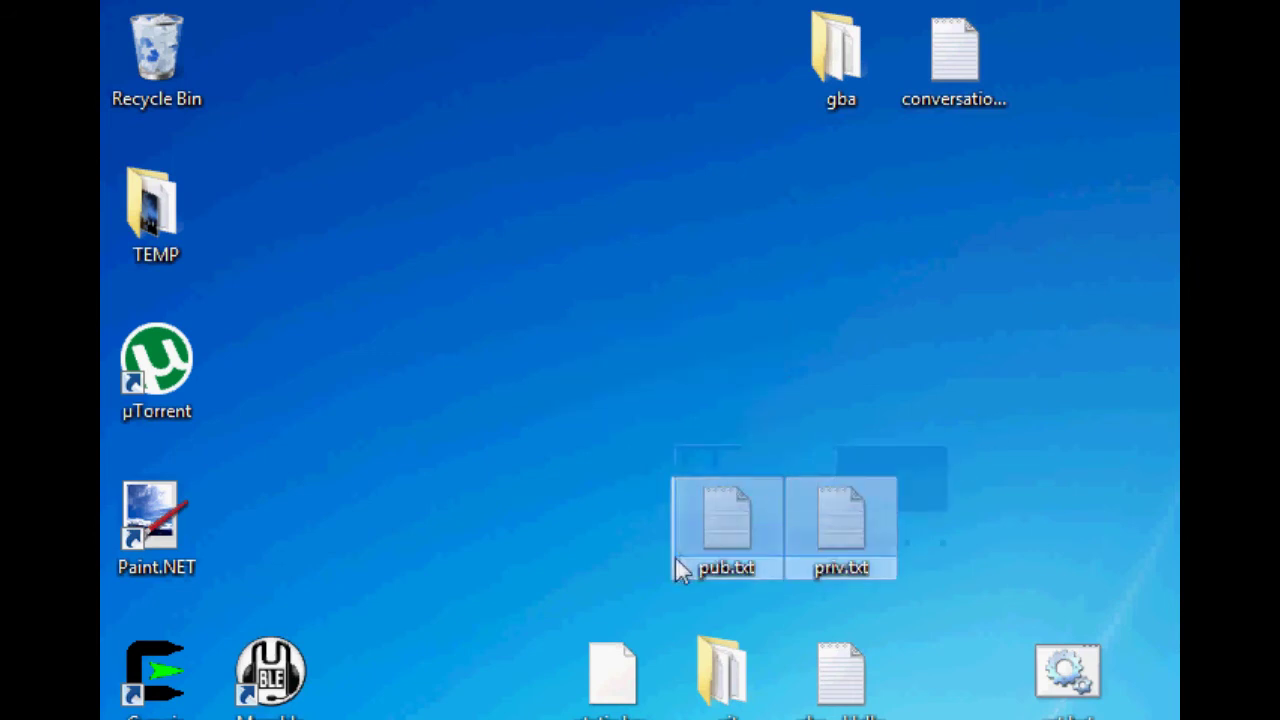
{"action": "left_click_drag", "start_coordinate": [867, 516], "coordinate": [866, 368]}
{"action": "left_click", "coordinate": [986, 366]}
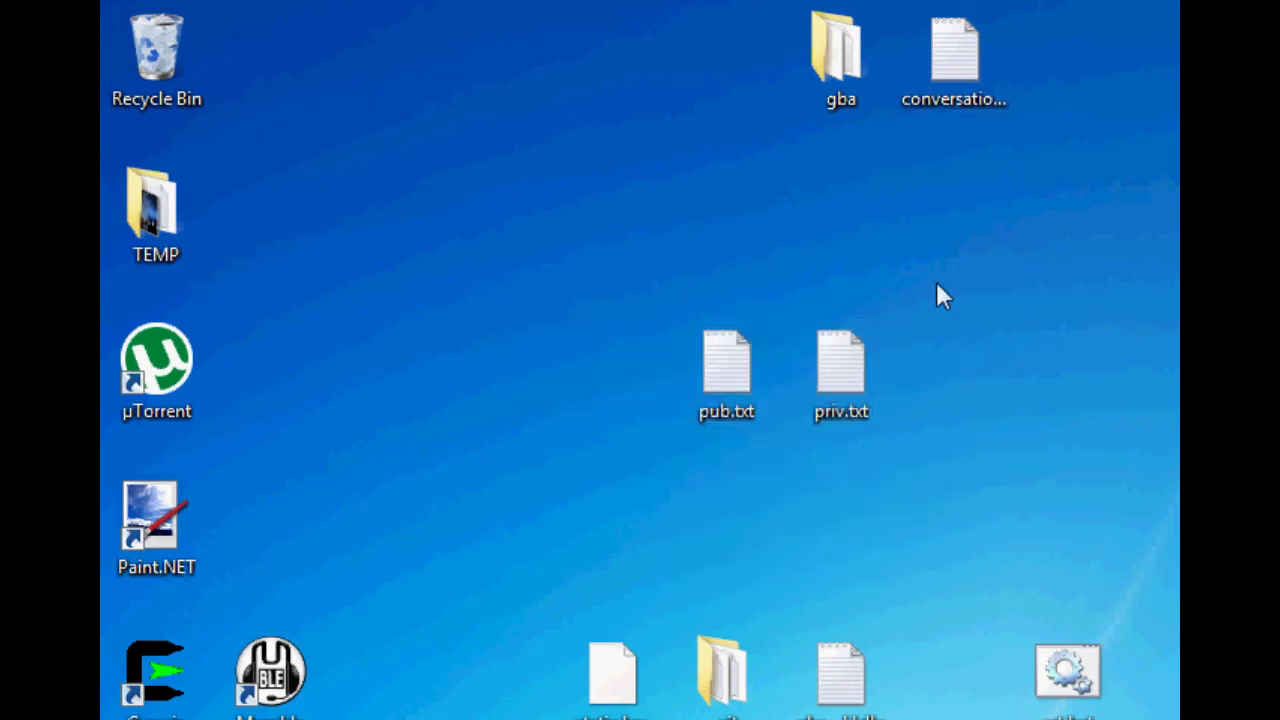
{"action": "left_click_drag", "start_coordinate": [920, 265], "coordinate": [660, 493]}
{"action": "left_click", "coordinate": [557, 367]}
{"action": "left_click_drag", "start_coordinate": [591, 234], "coordinate": [730, 440]}
{"action": "left_click", "coordinate": [641, 517]}
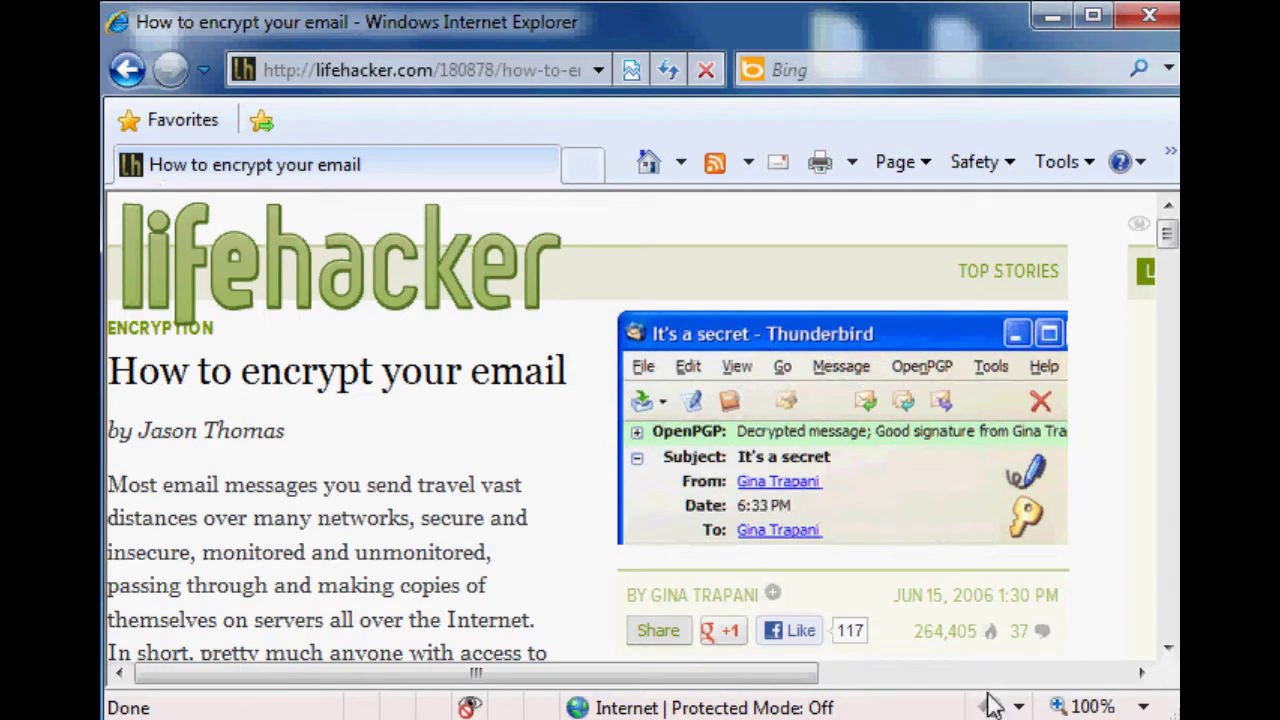
Go back from the lifehacker article to the Google results and search for "thunderbird".
{"action": "left_click", "coordinate": [118, 75]}
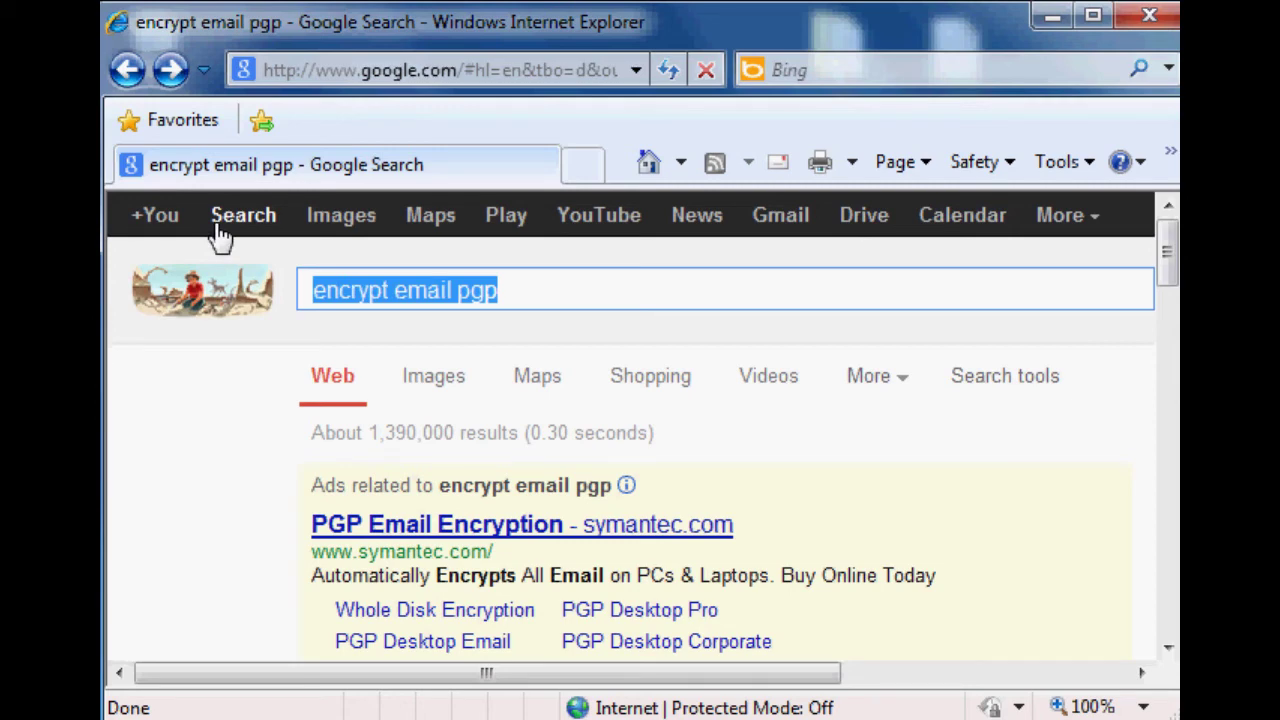
{"action": "type", "text": "thunderbird"}
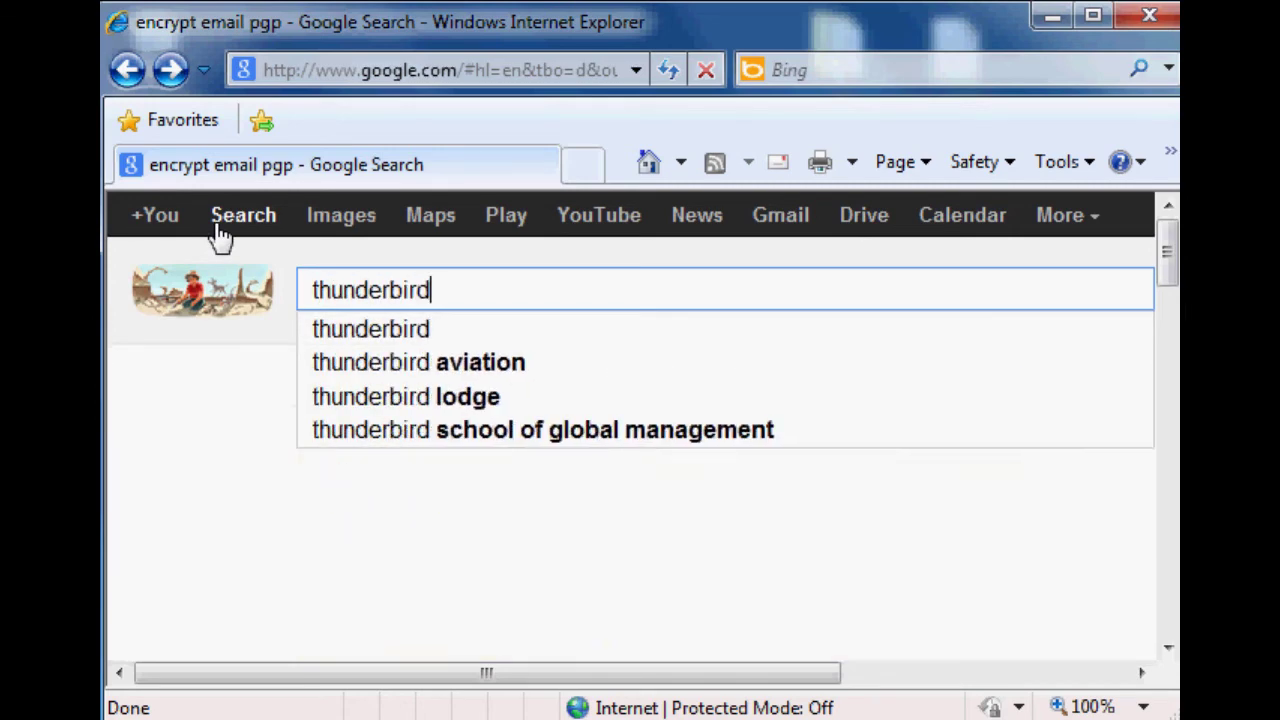
{"action": "key", "text": "Return"}
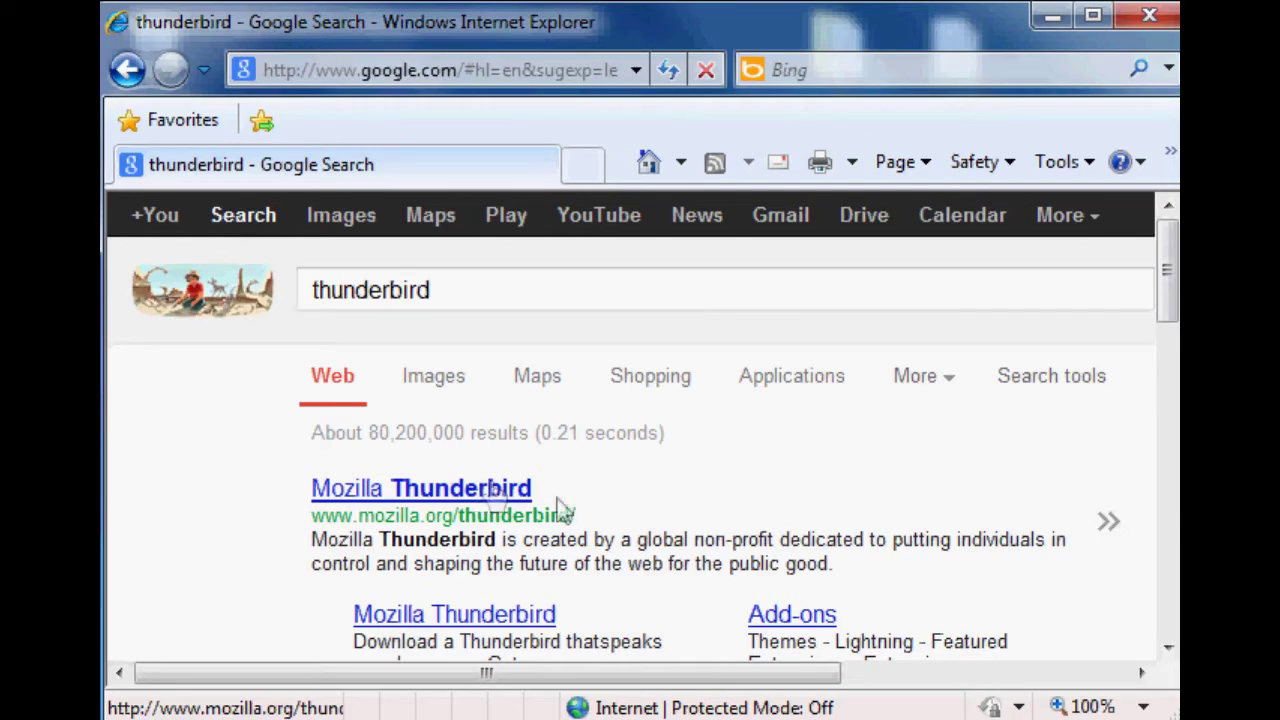
{"action": "scroll", "coordinate": [563, 510], "scroll_direction": "down", "scroll_amount": 5}
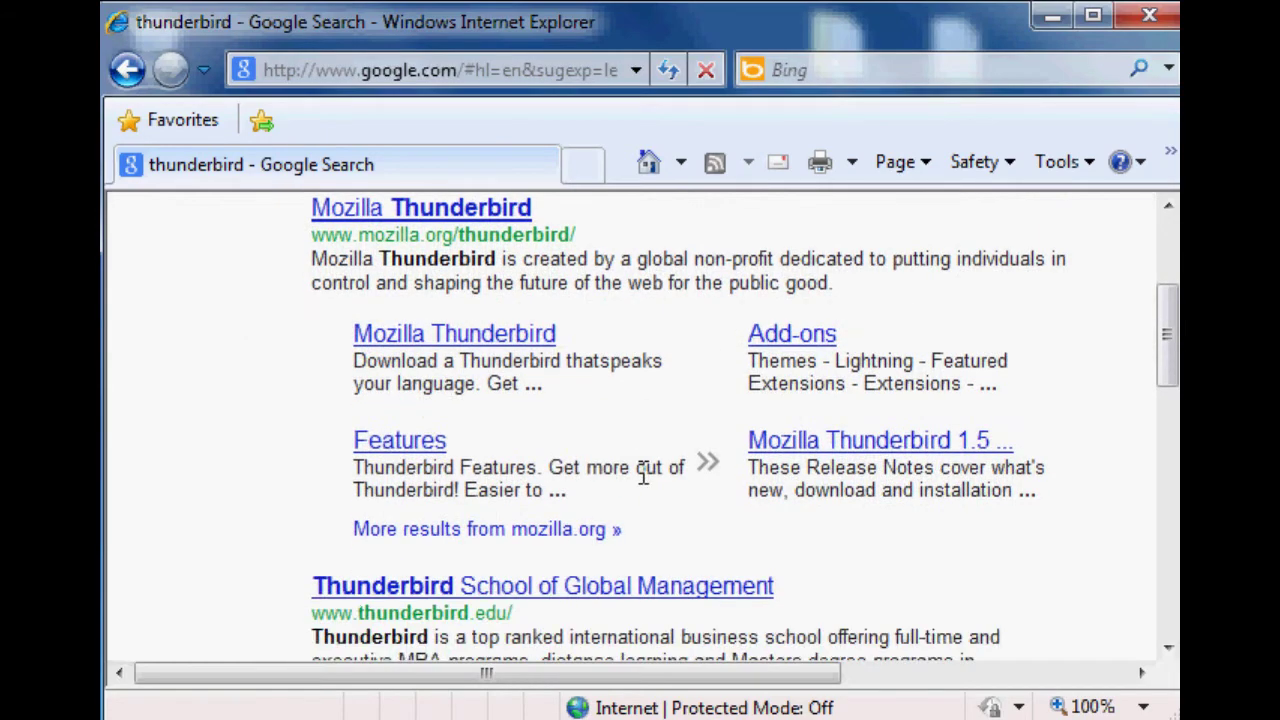
{"action": "scroll", "coordinate": [670, 435], "scroll_direction": "up", "scroll_amount": 5}
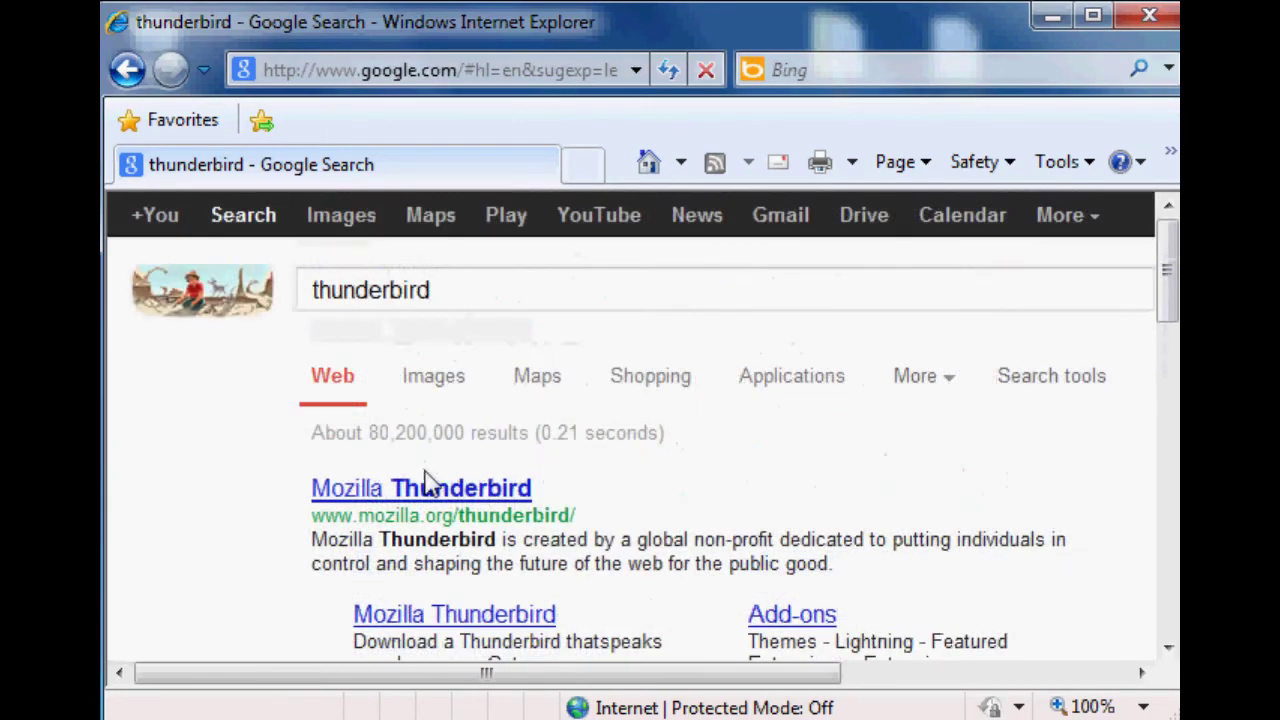
{"action": "left_click", "coordinate": [377, 492]}
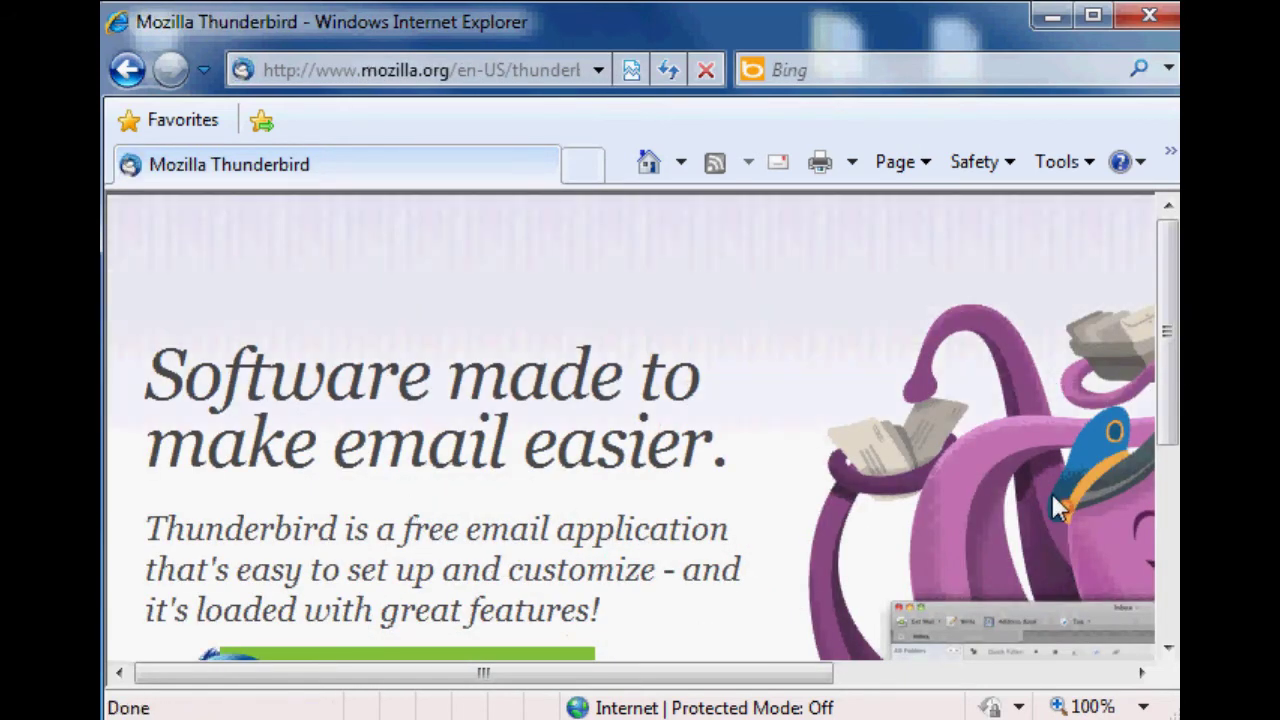
Request the free Thunderbird download for Windows and choose to save Thunderbird Setup 17.0.2.exe, with the Downloads folder as location.
{"action": "left_click_drag", "start_coordinate": [677, 673], "coordinate": [657, 697]}
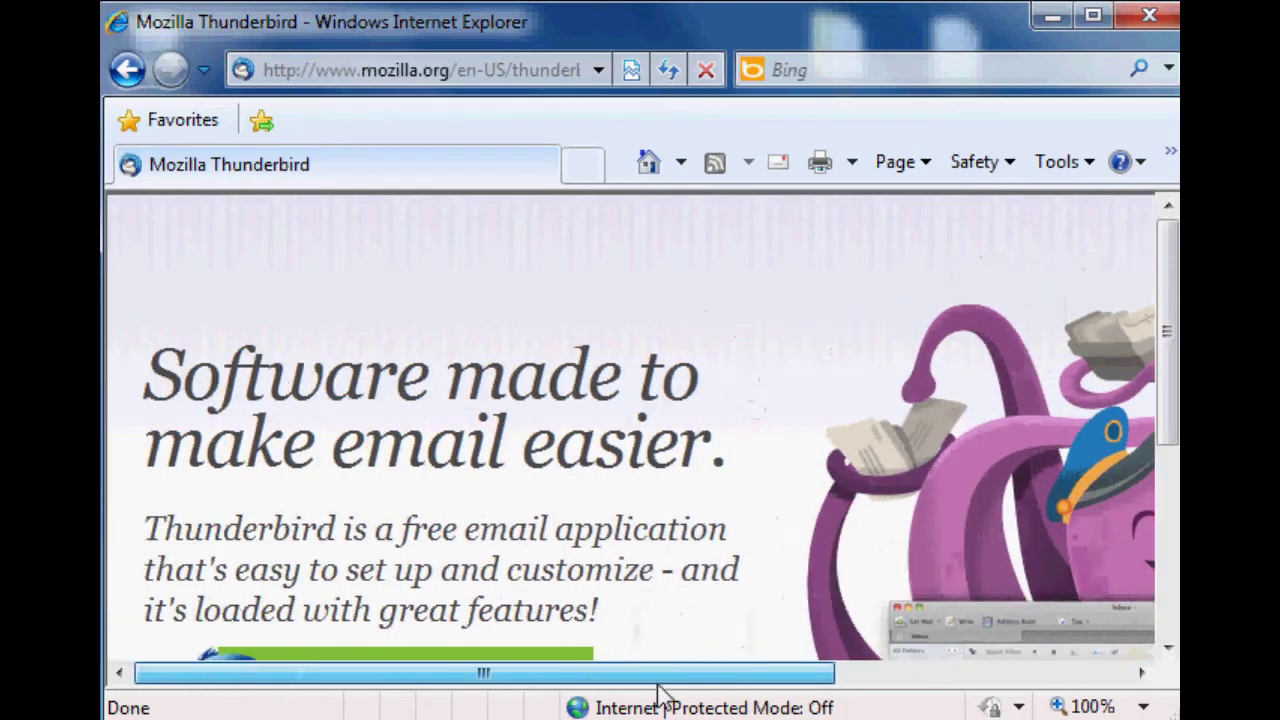
{"action": "scroll", "coordinate": [523, 460], "scroll_direction": "down", "scroll_amount": 3}
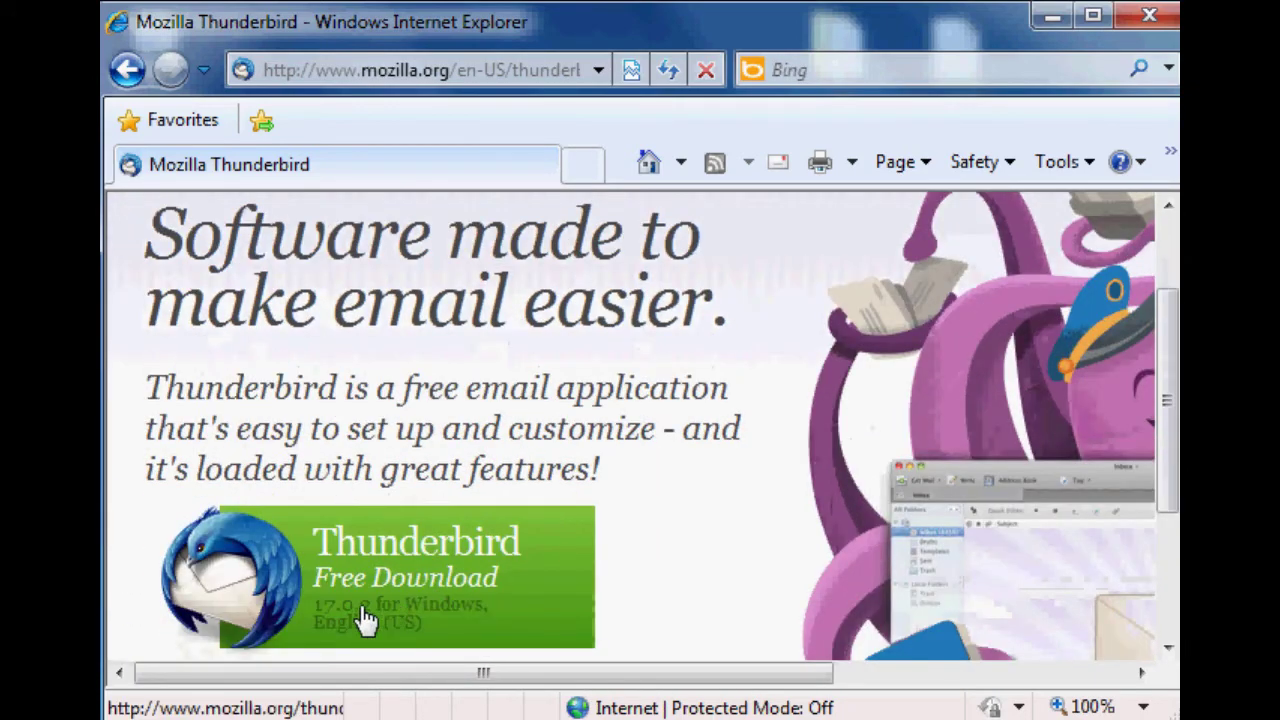
{"action": "scroll", "coordinate": [420, 580], "scroll_direction": "down", "scroll_amount": 1}
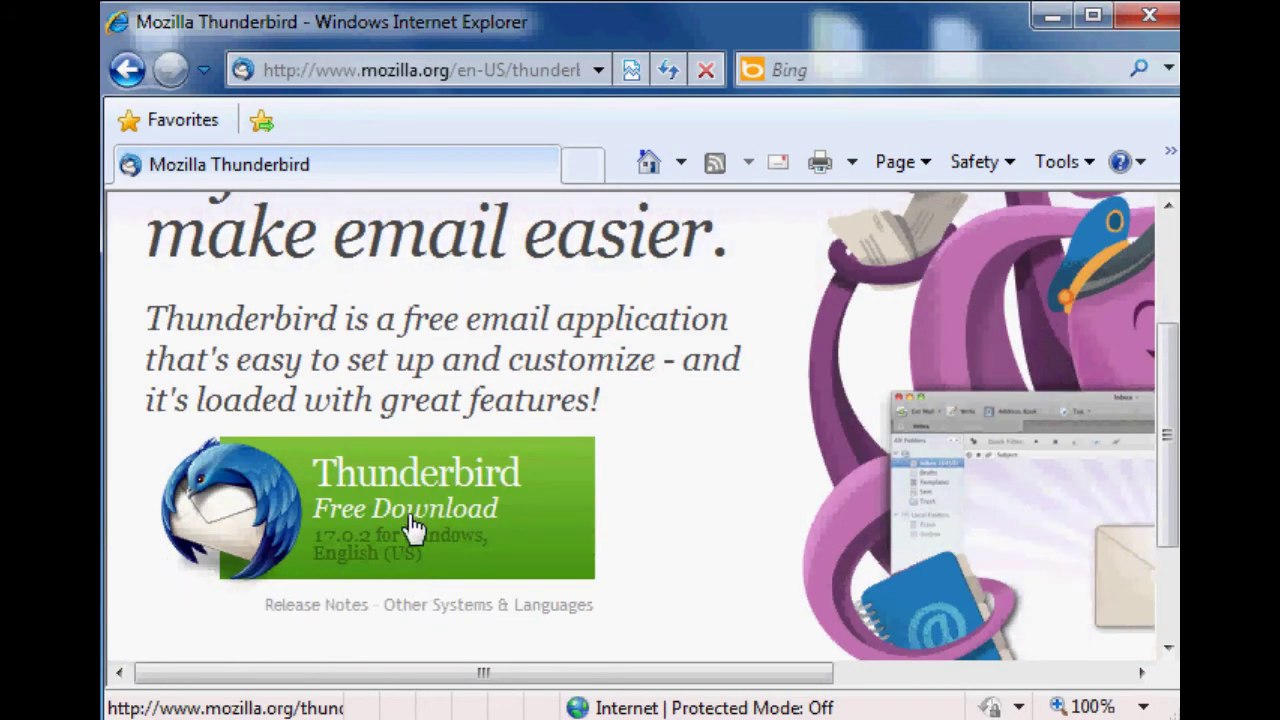
{"action": "left_click", "coordinate": [413, 527]}
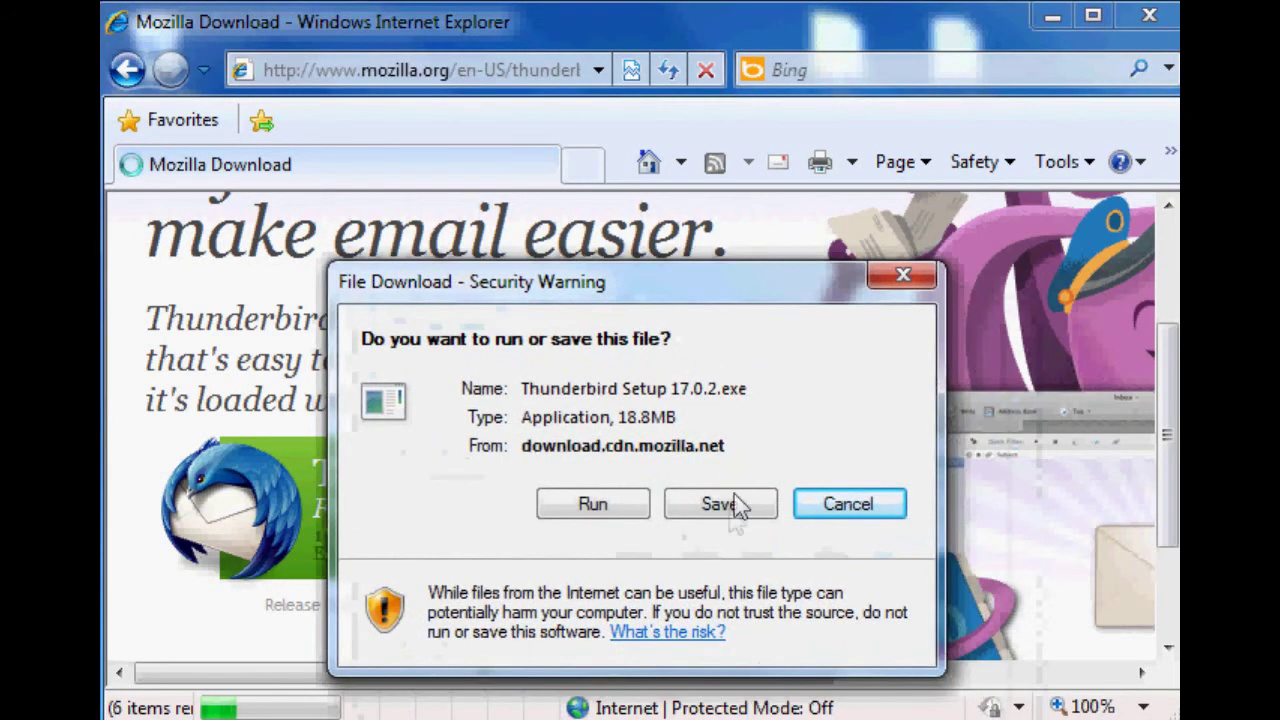
{"action": "left_click", "coordinate": [719, 505]}
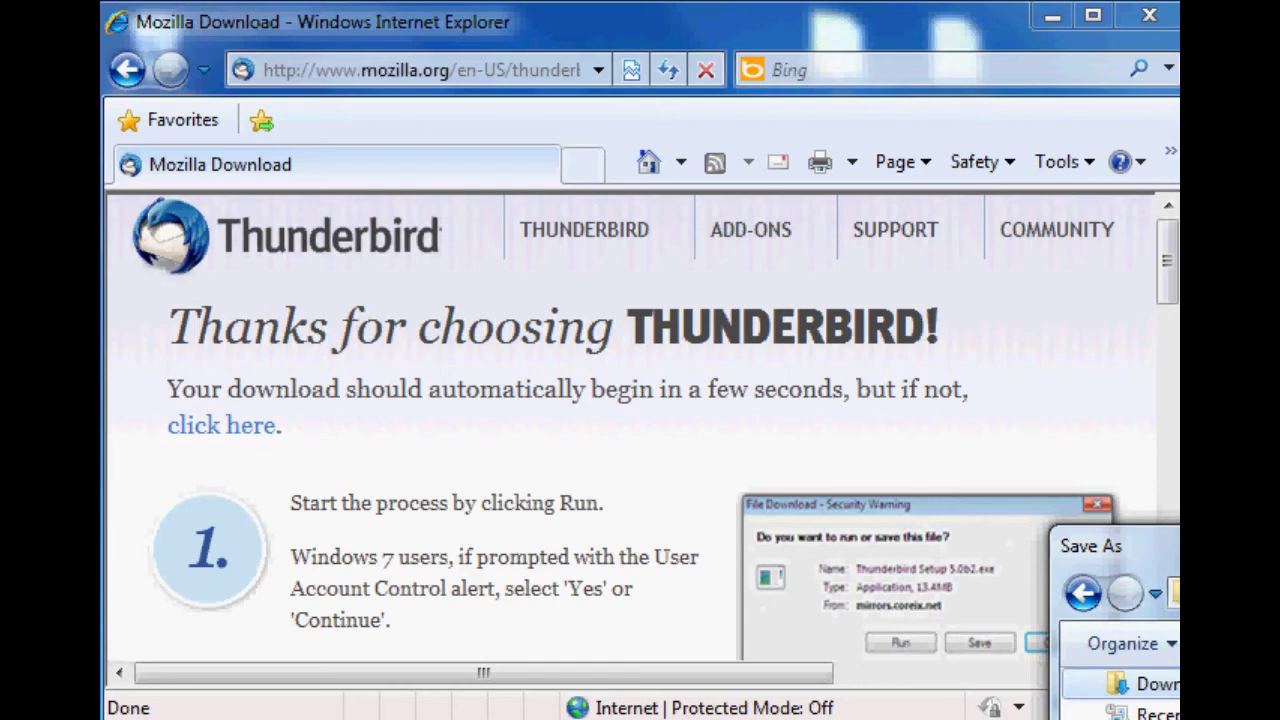
{"action": "left_click_drag", "start_coordinate": [1279, 567], "coordinate": [617, 494]}
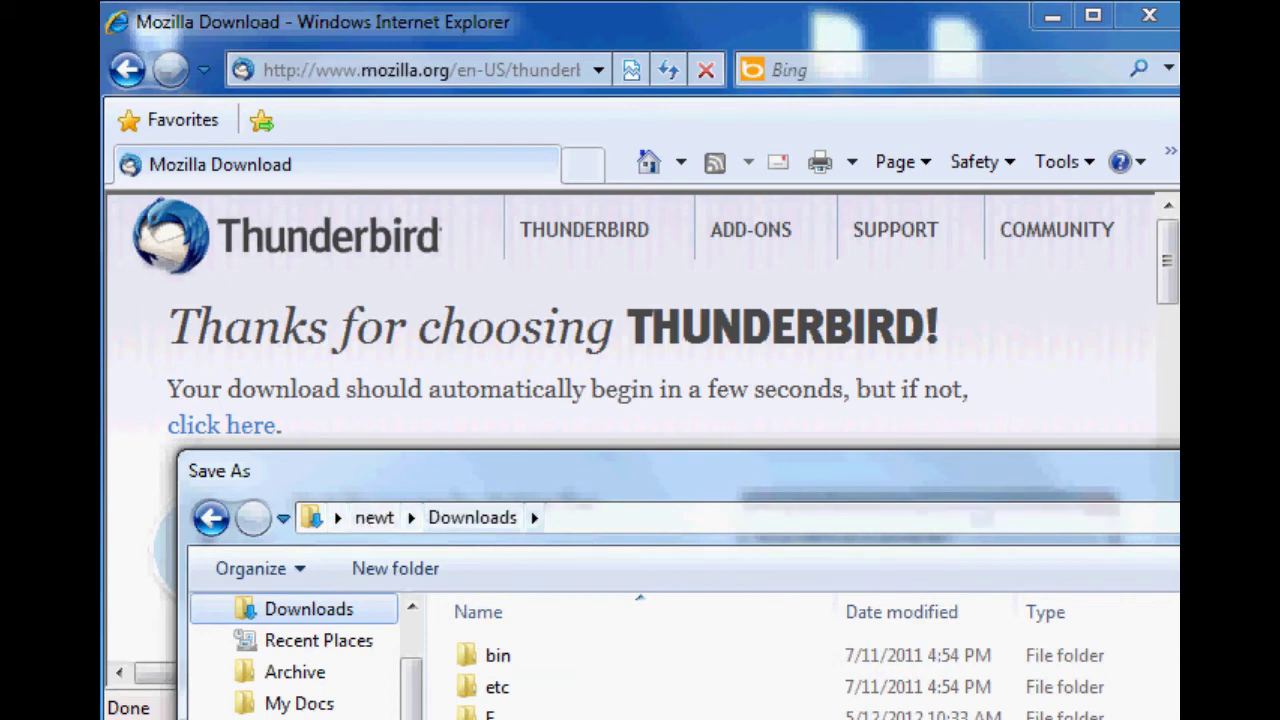
{"action": "left_click_drag", "start_coordinate": [450, 470], "coordinate": [1118, 719]}
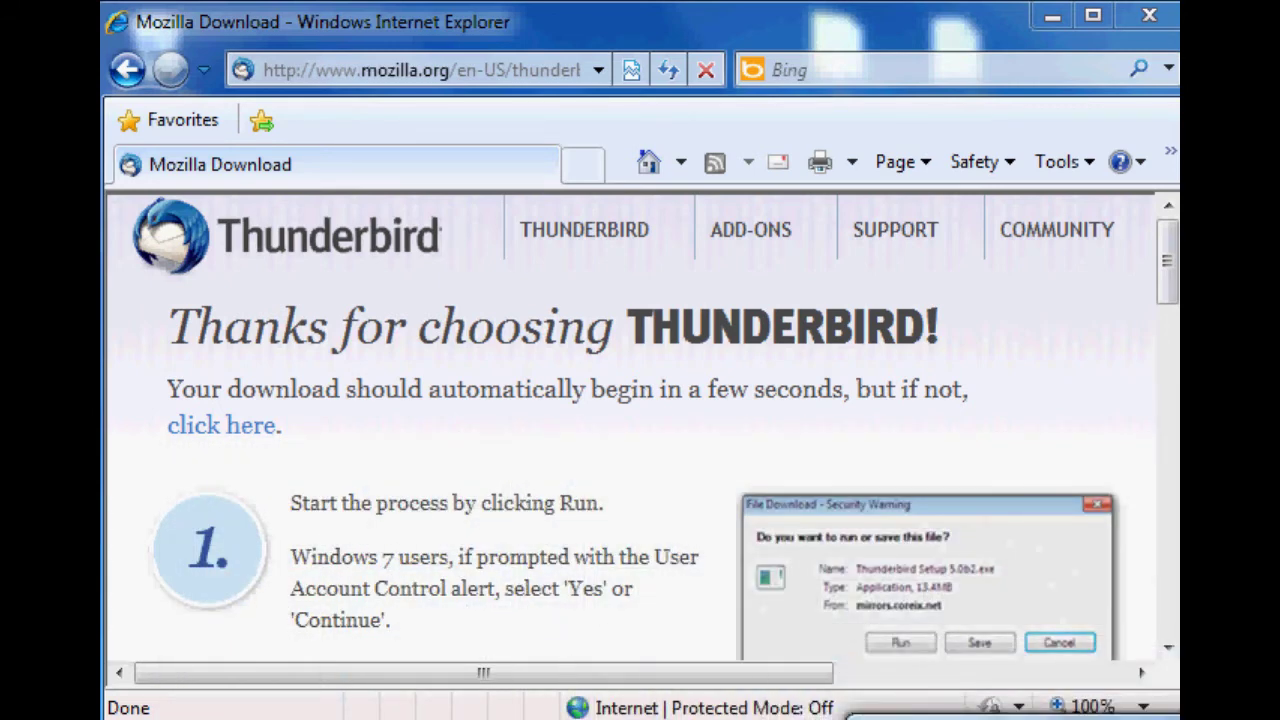
{"action": "scroll", "coordinate": [485, 500], "scroll_direction": "down", "scroll_amount": 3}
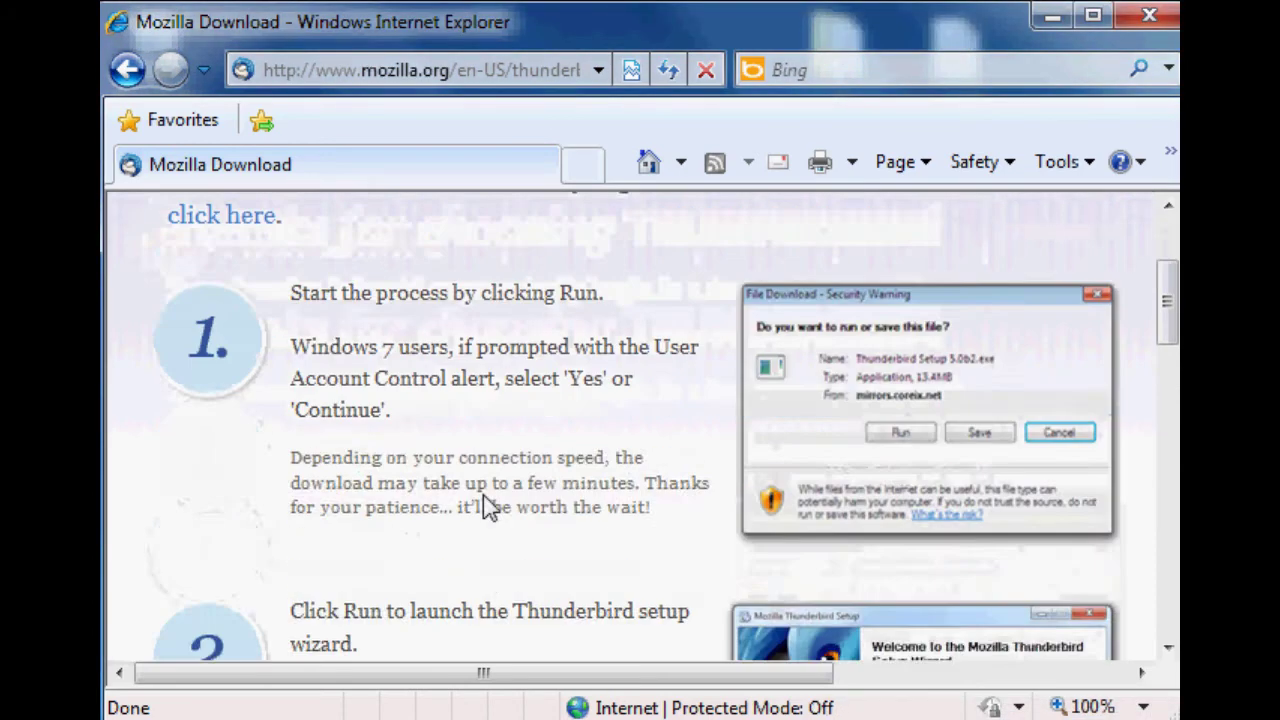
{"action": "scroll", "coordinate": [500, 490], "scroll_direction": "up", "scroll_amount": 3}
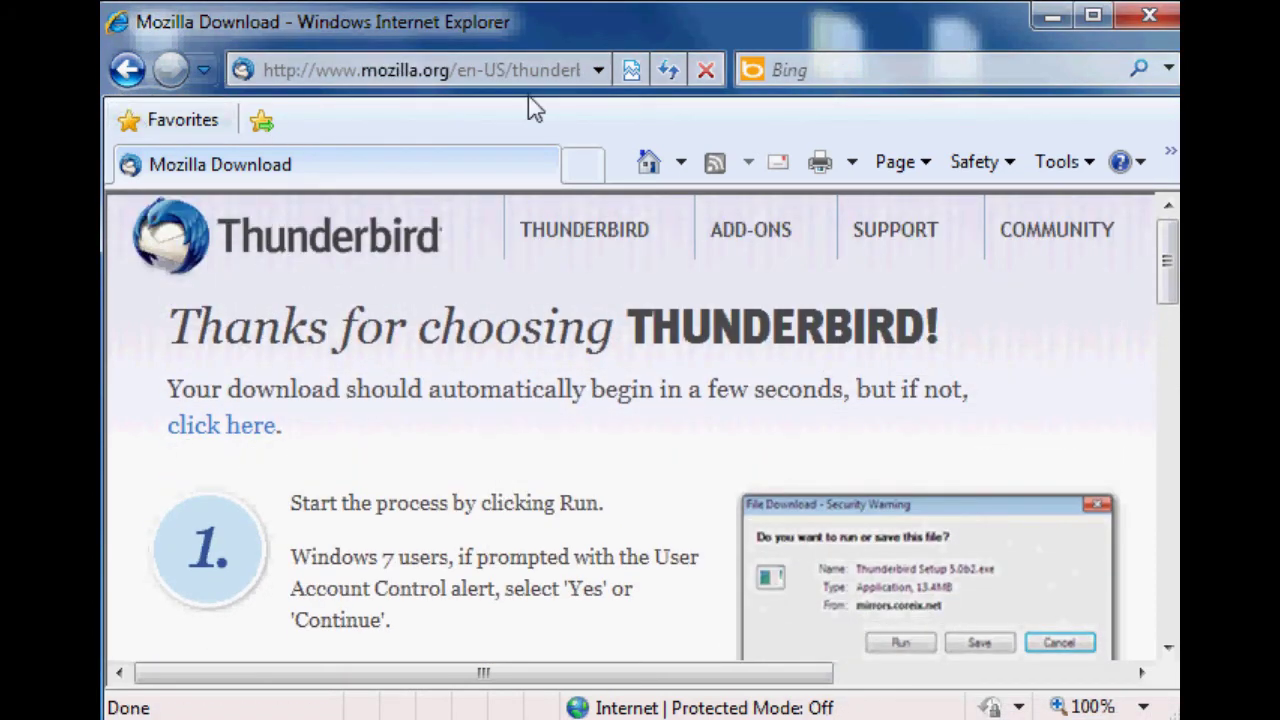
Open google.com in a new browser tab and search for "enigmail".
{"action": "left_click", "coordinate": [583, 167]}
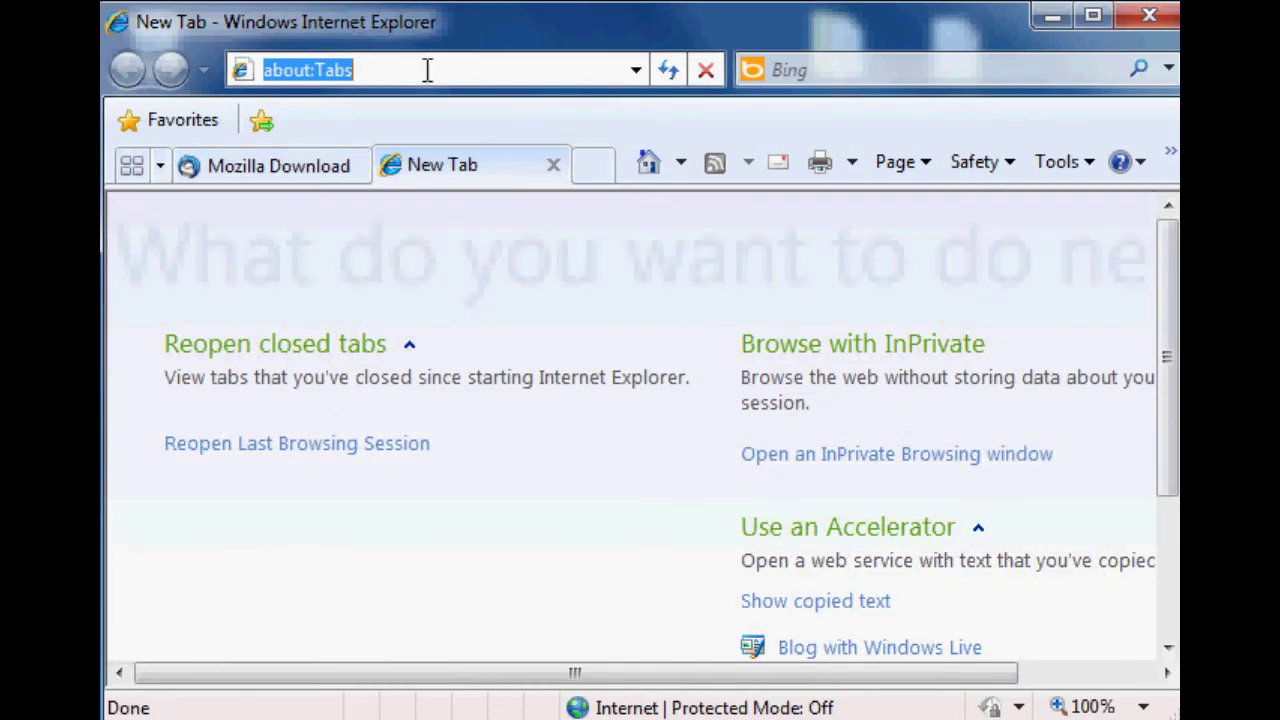
{"action": "type", "text": "google.com"}
{"action": "key", "text": "Return"}
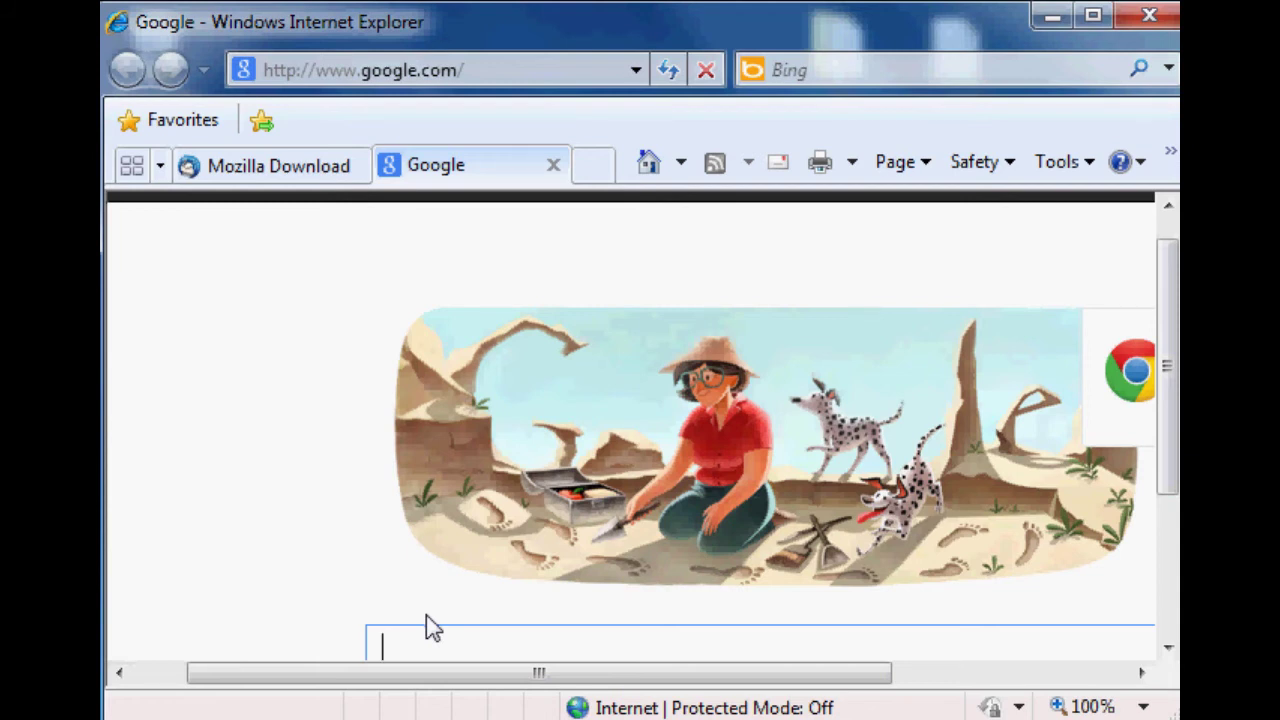
{"action": "type", "text": "en"}
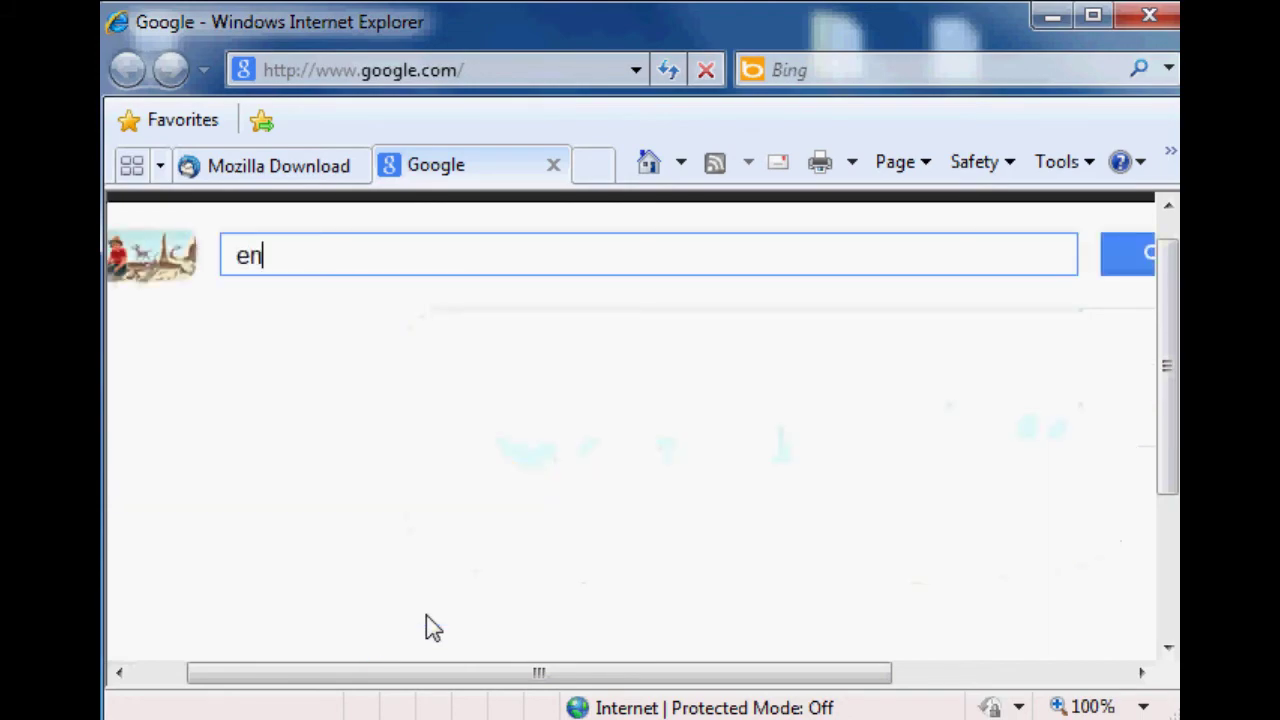
{"action": "type", "text": "igmail"}
{"action": "key", "text": "Return"}
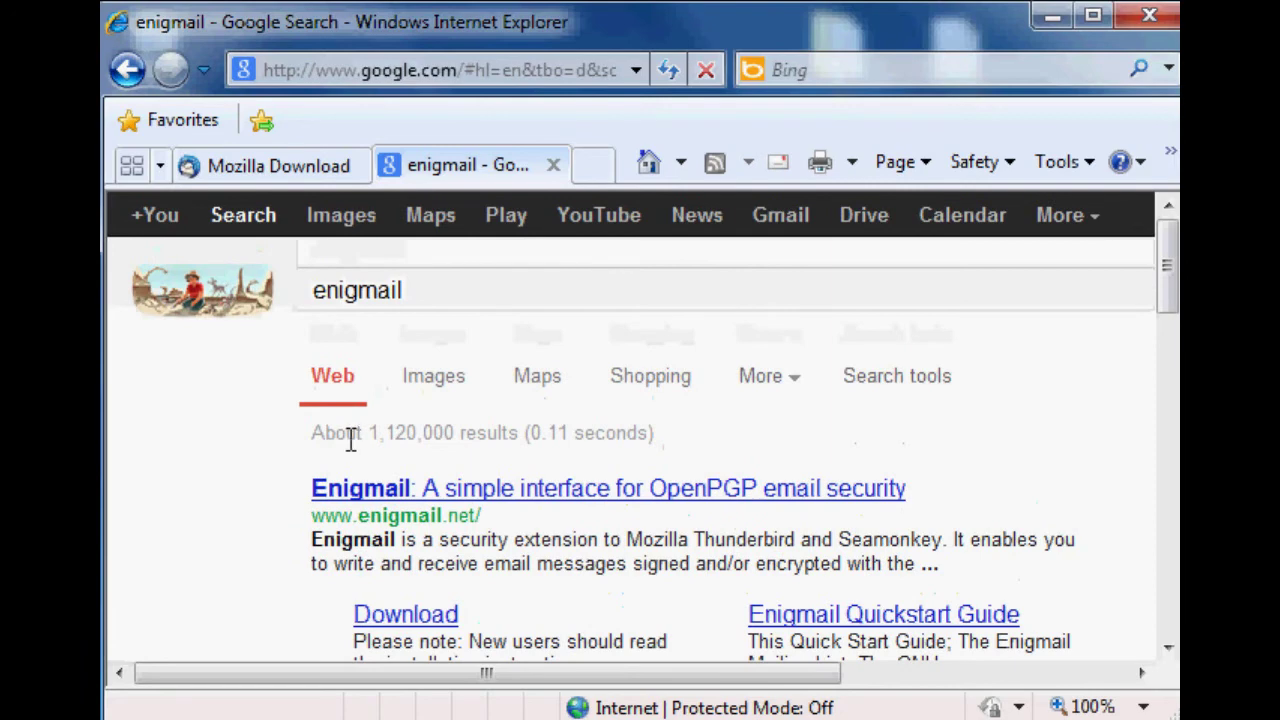
Open Enigmail's Download page from the search results and follow the GnuPG link in its notes.
{"action": "left_click", "coordinate": [410, 622]}
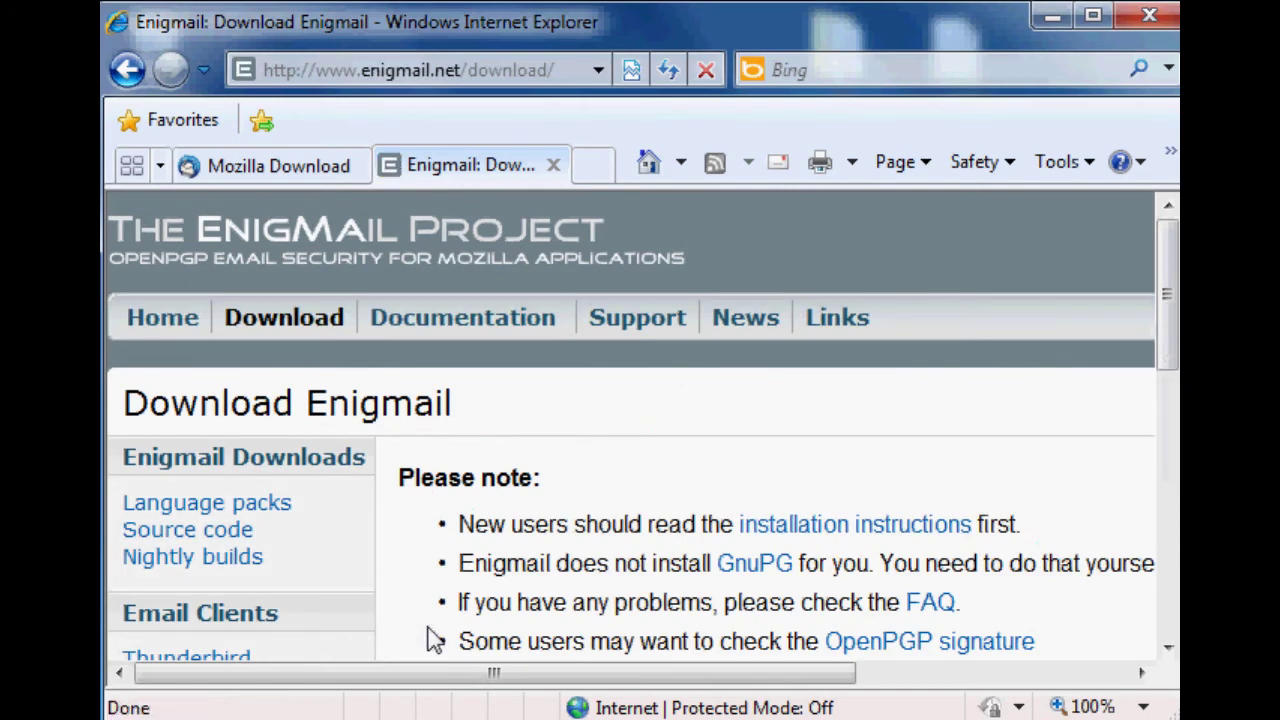
{"action": "scroll", "coordinate": [576, 538], "scroll_direction": "down", "scroll_amount": 2}
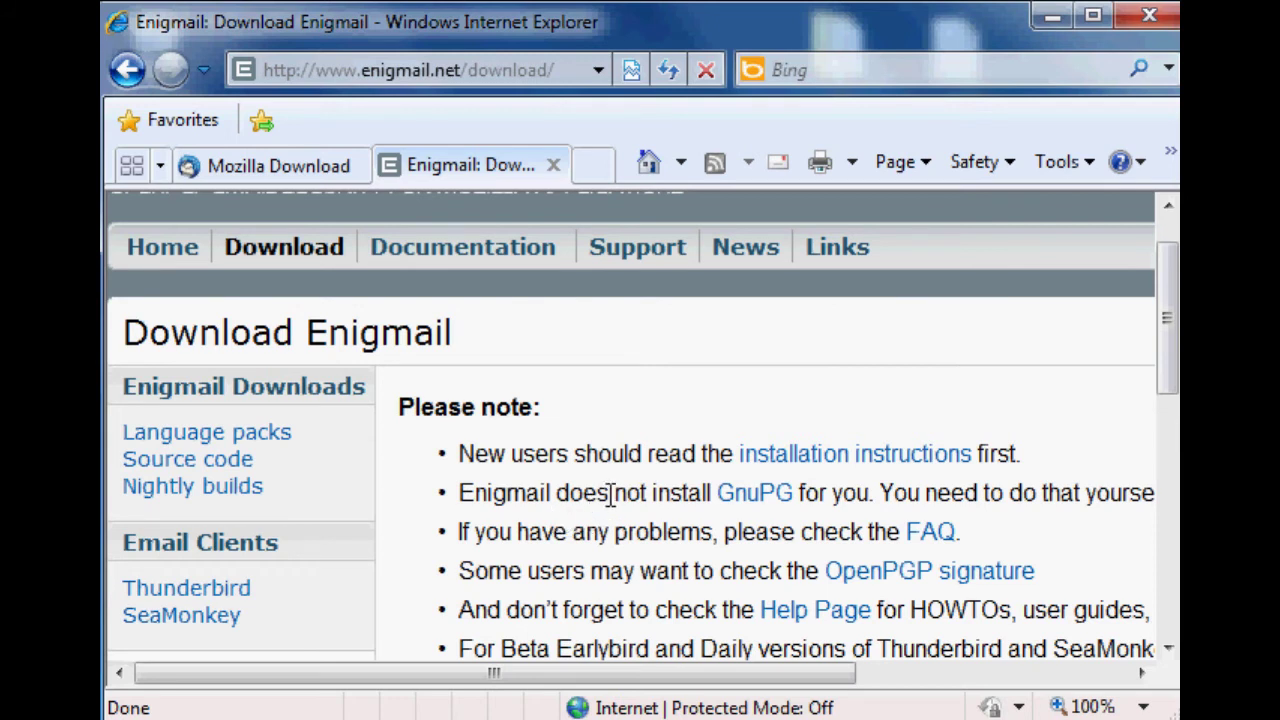
{"action": "left_click", "coordinate": [755, 500]}
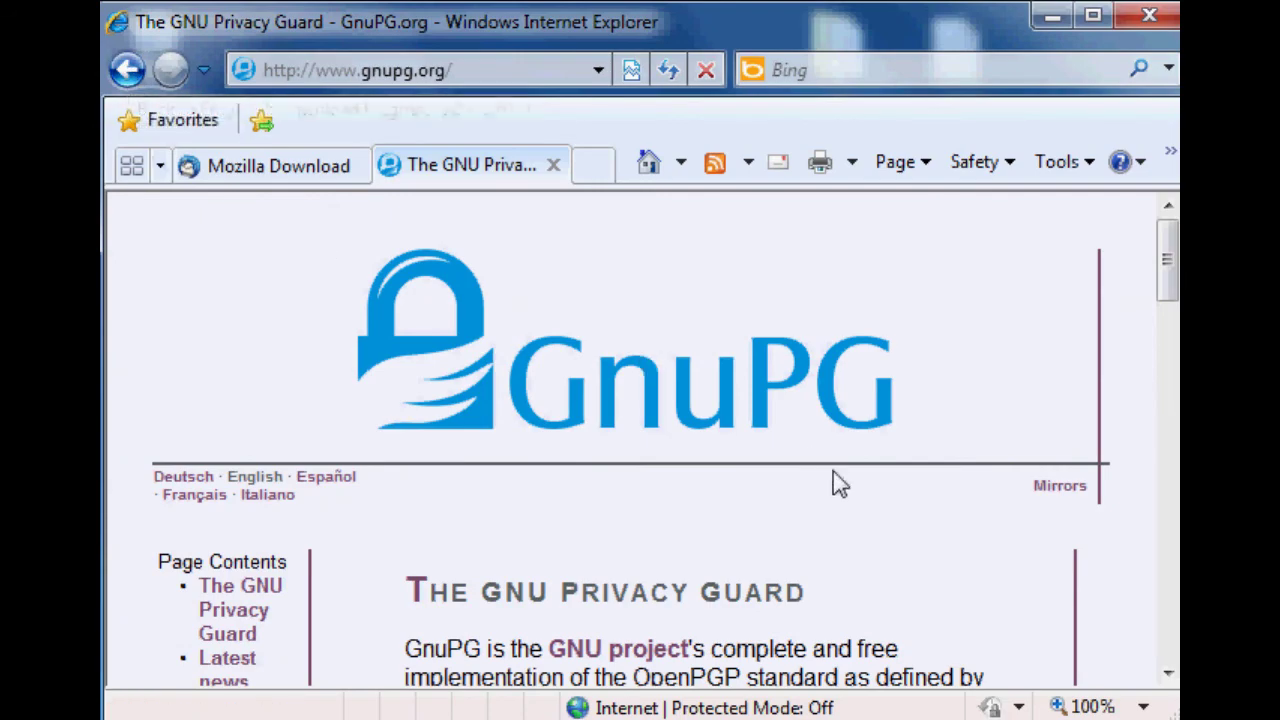
Open the Gpg4win project from the GnuPG page in a separate tab and find the full installer on its download page.
{"action": "scroll", "coordinate": [837, 483], "scroll_direction": "down", "scroll_amount": 10}
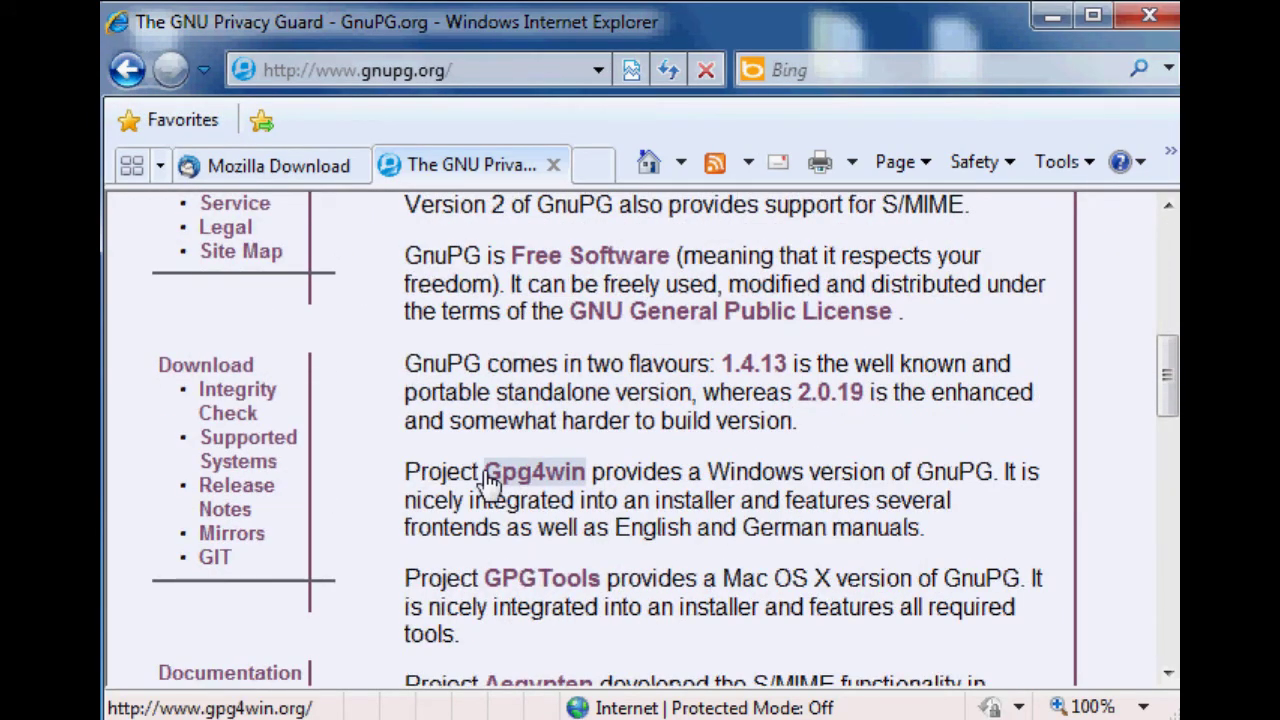
{"action": "left_click", "coordinate": [527, 485]}
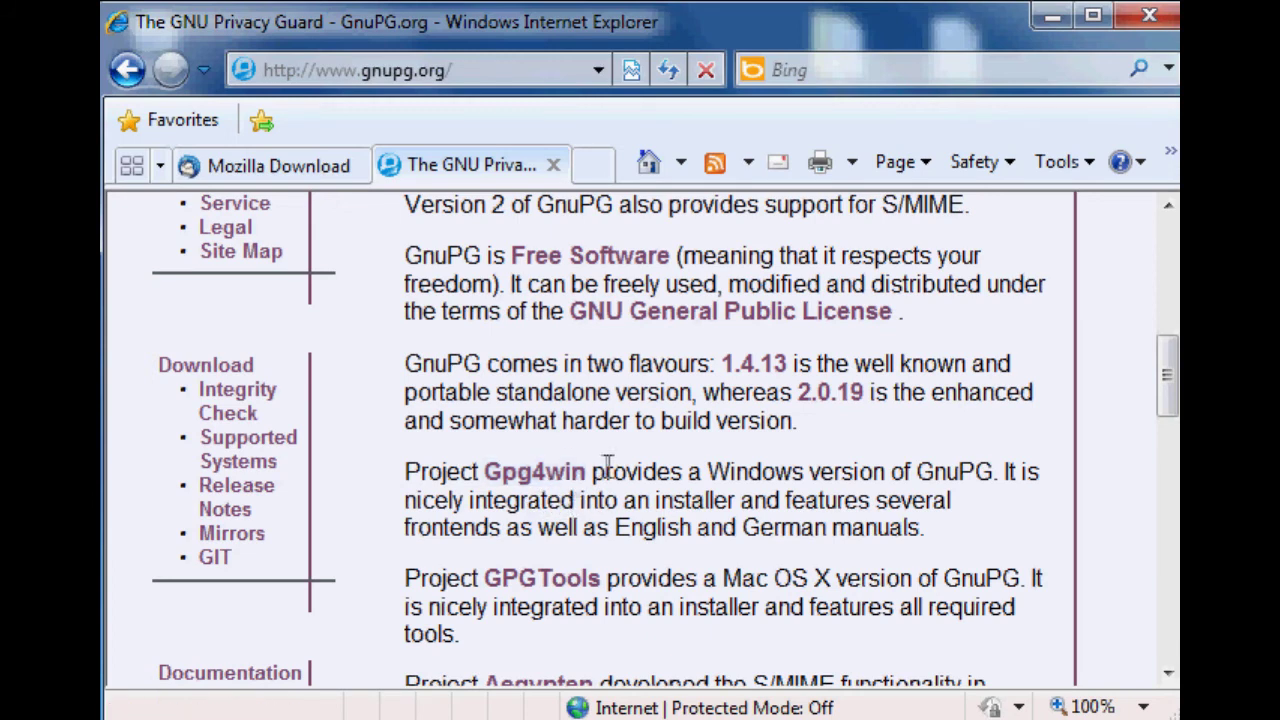
{"action": "middle_click", "coordinate": [537, 487]}
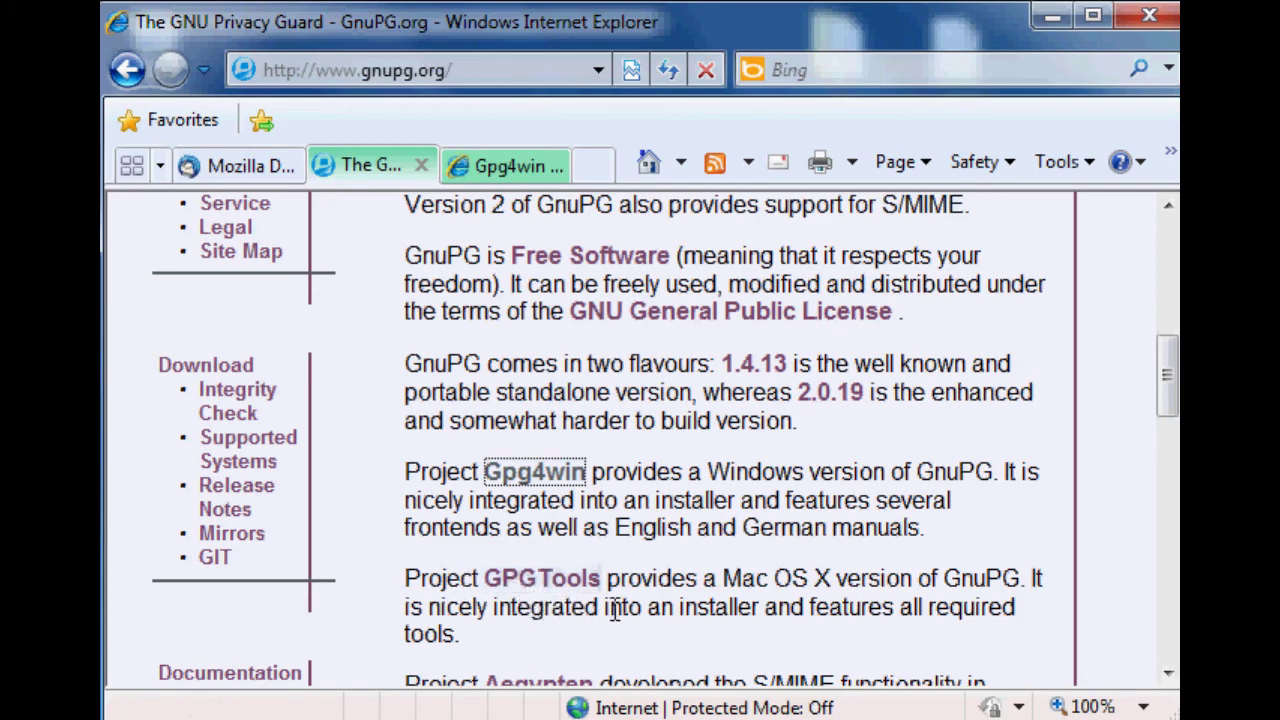
{"action": "left_click", "coordinate": [490, 166]}
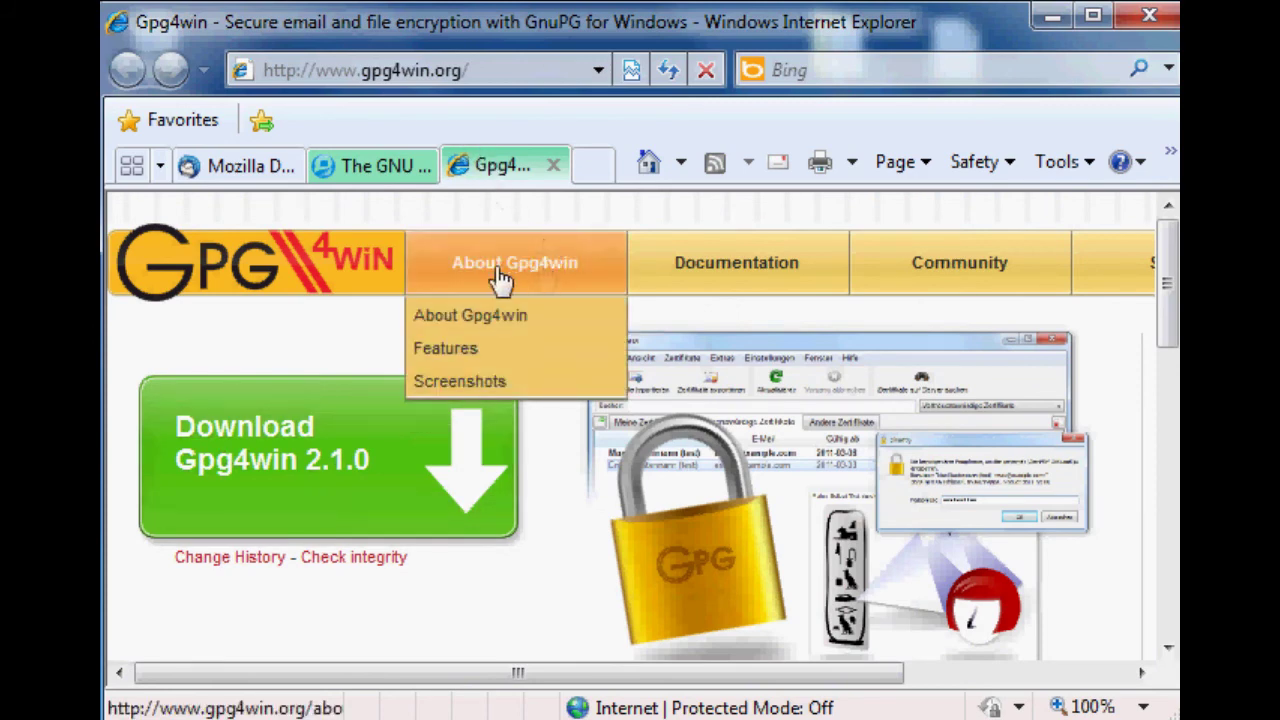
{"action": "left_click", "coordinate": [346, 458]}
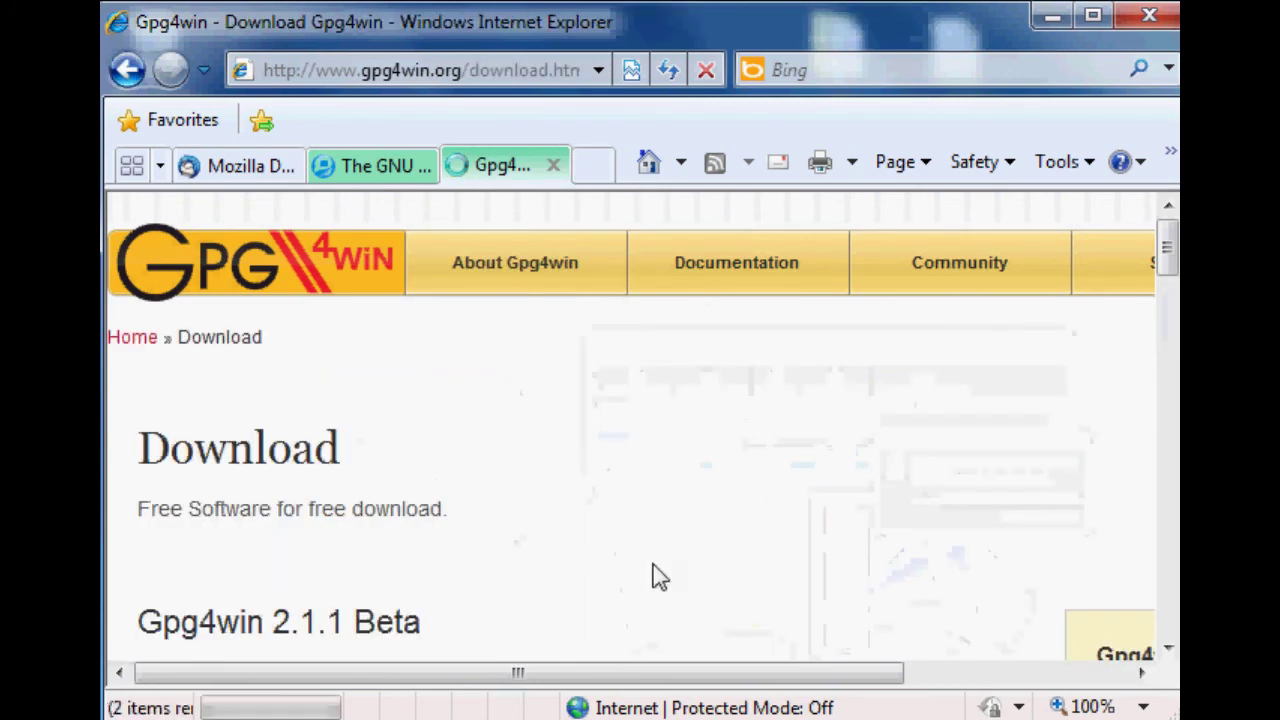
{"action": "scroll", "coordinate": [543, 500], "scroll_direction": "down", "scroll_amount": 3}
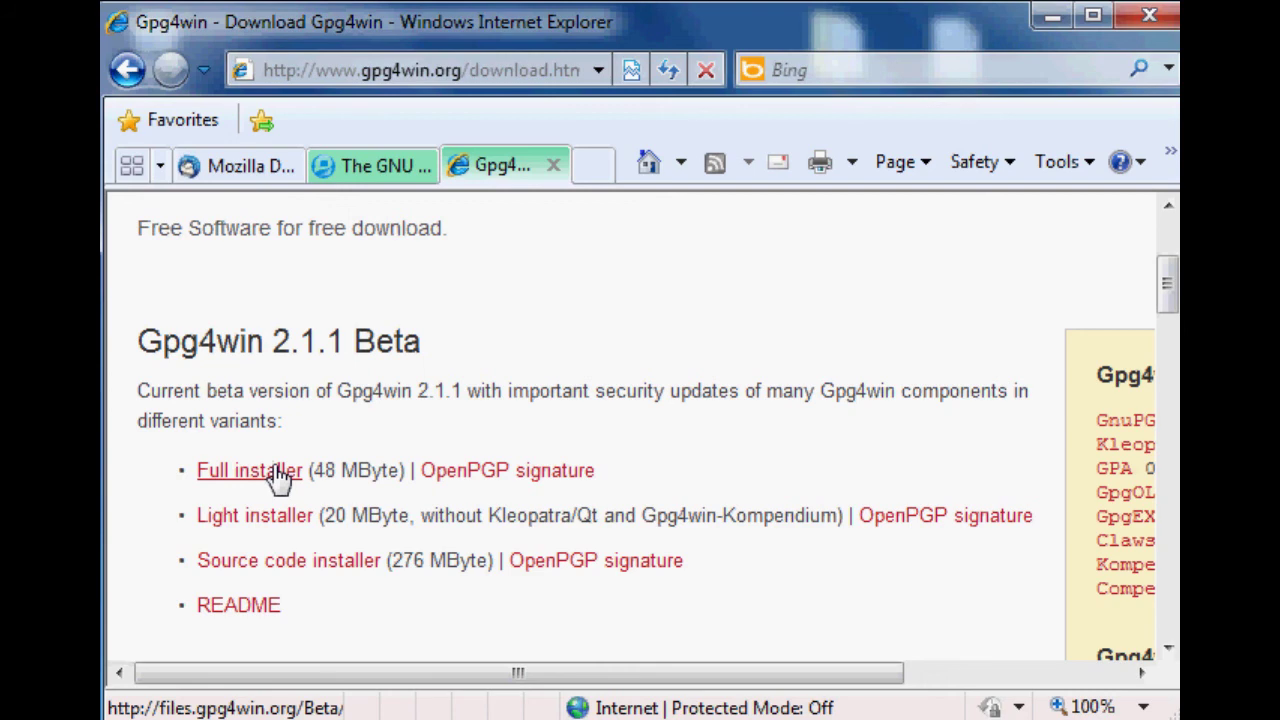
Return from GnuPG to the Enigmail download page and find the operating system and email client choices below the notes.
{"action": "left_click", "coordinate": [380, 165]}
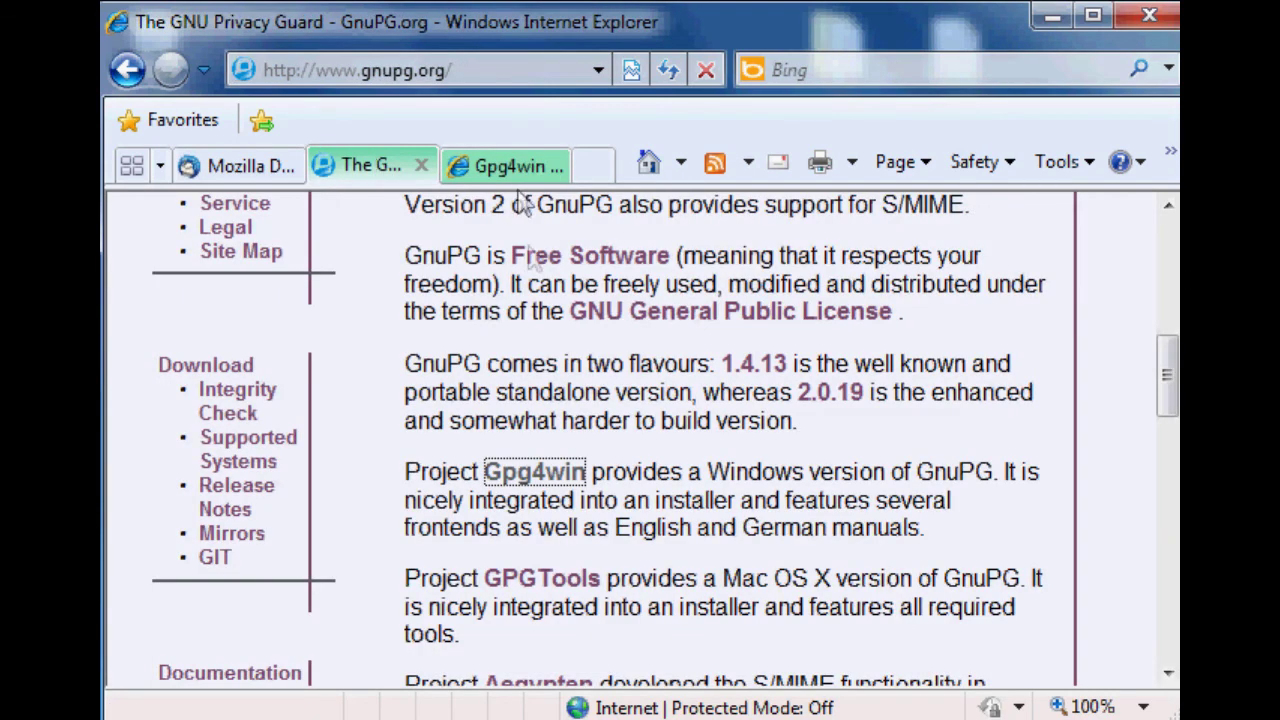
{"action": "left_click", "coordinate": [143, 72]}
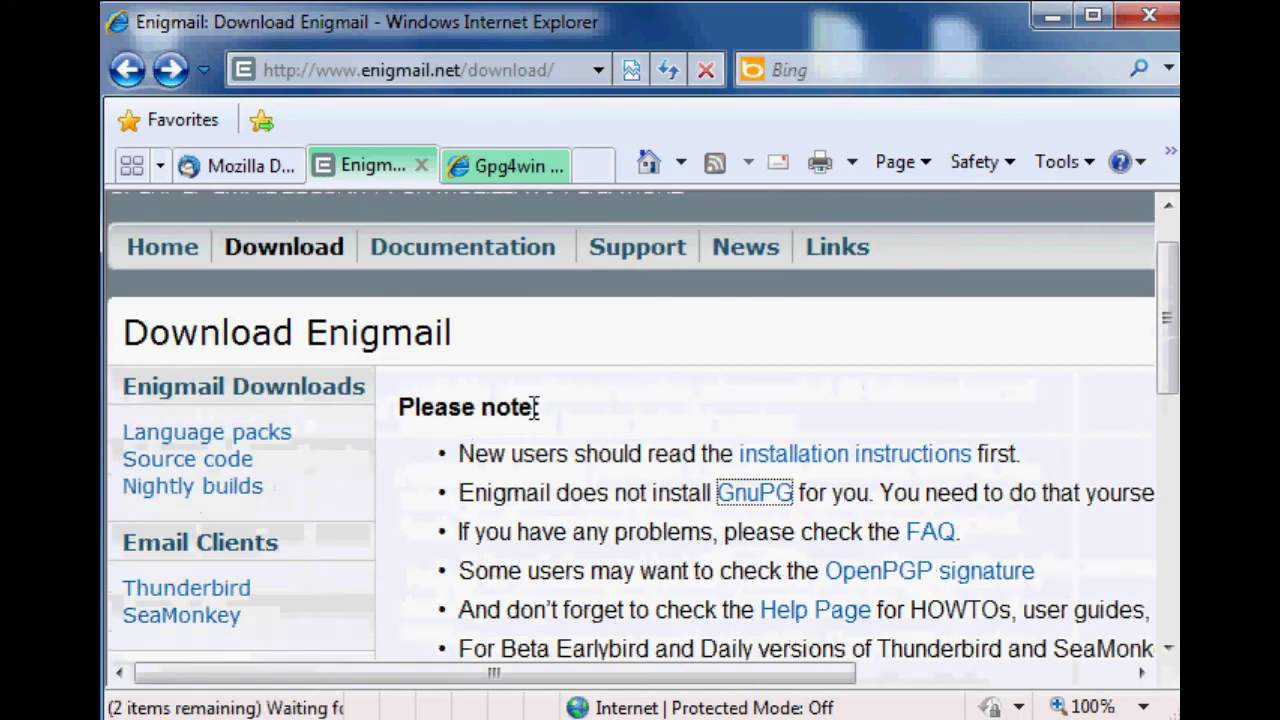
{"action": "left_click_drag", "start_coordinate": [655, 483], "coordinate": [845, 492]}
{"action": "left_click", "coordinate": [905, 483]}
{"action": "scroll", "coordinate": [445, 522], "scroll_direction": "down", "scroll_amount": 5}
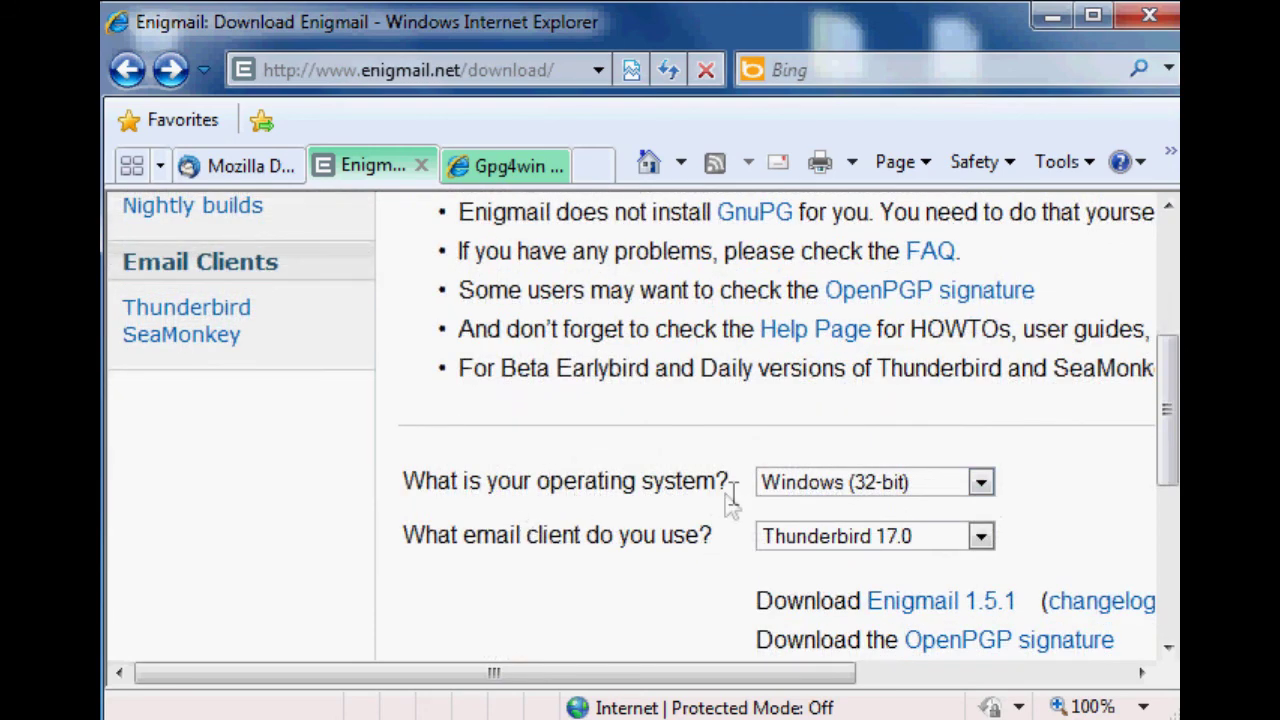
Choose Windows (32-bit) and Thunderbird 17.0 for the Enigmail download, and start downloading Enigmail 1.5.1.
{"action": "left_click", "coordinate": [935, 486]}
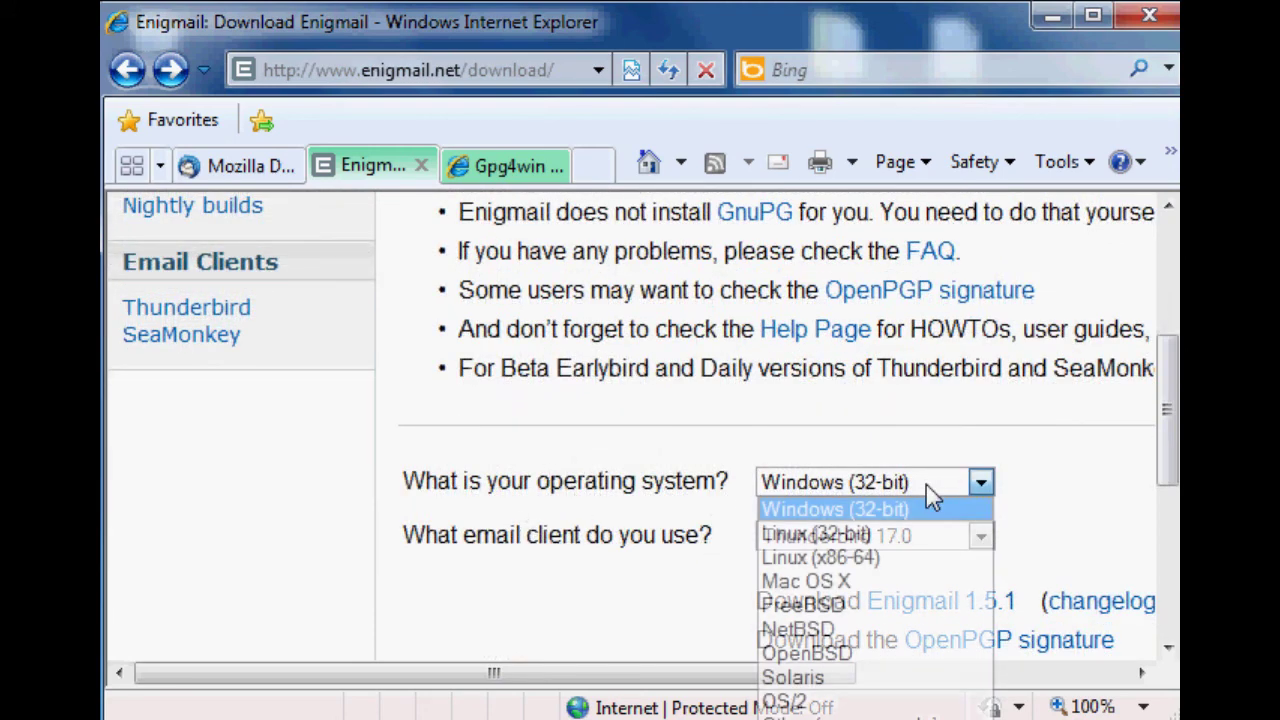
{"action": "left_click", "coordinate": [838, 514]}
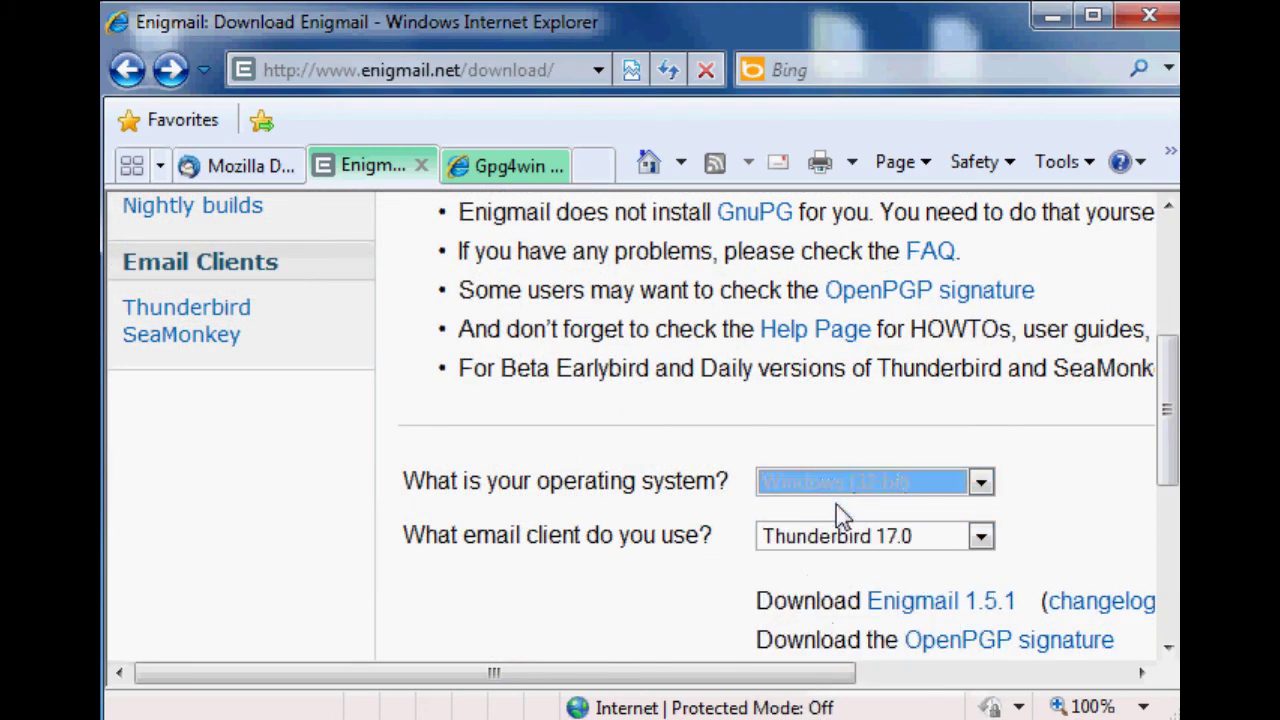
{"action": "left_click", "coordinate": [604, 498]}
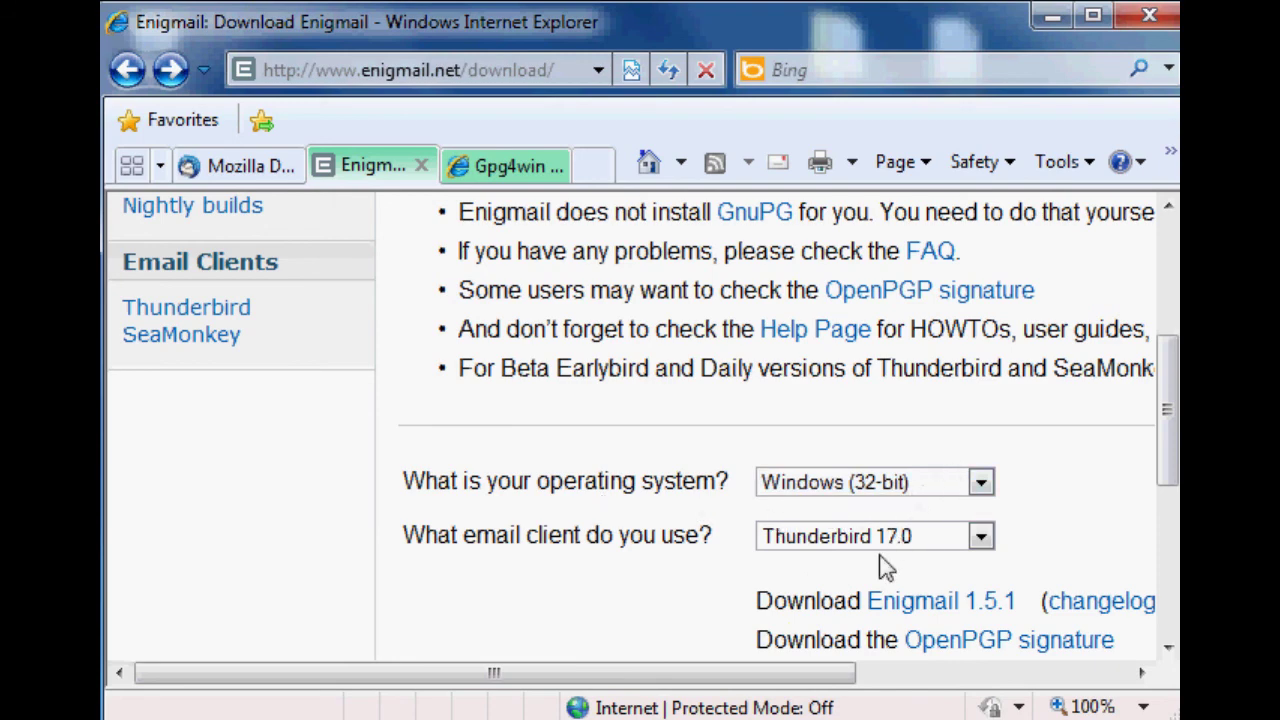
{"action": "scroll", "coordinate": [725, 550], "scroll_direction": "down", "scroll_amount": 3}
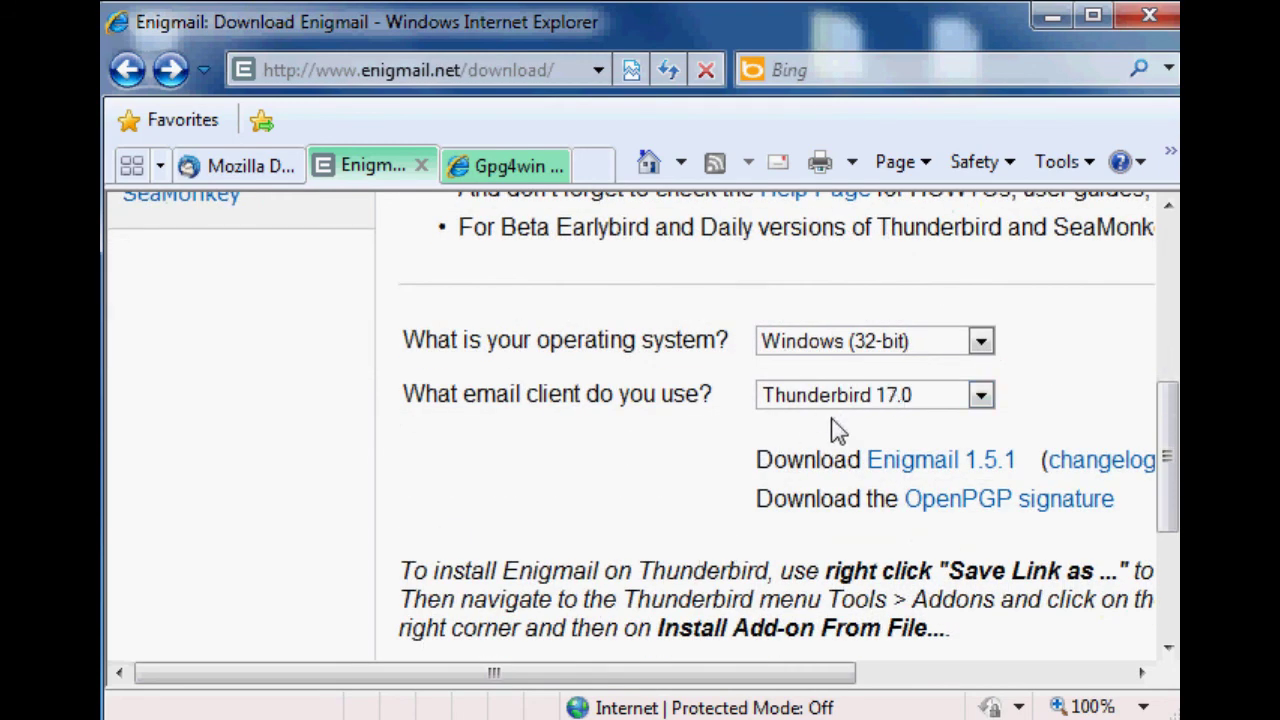
{"action": "left_click", "coordinate": [853, 406]}
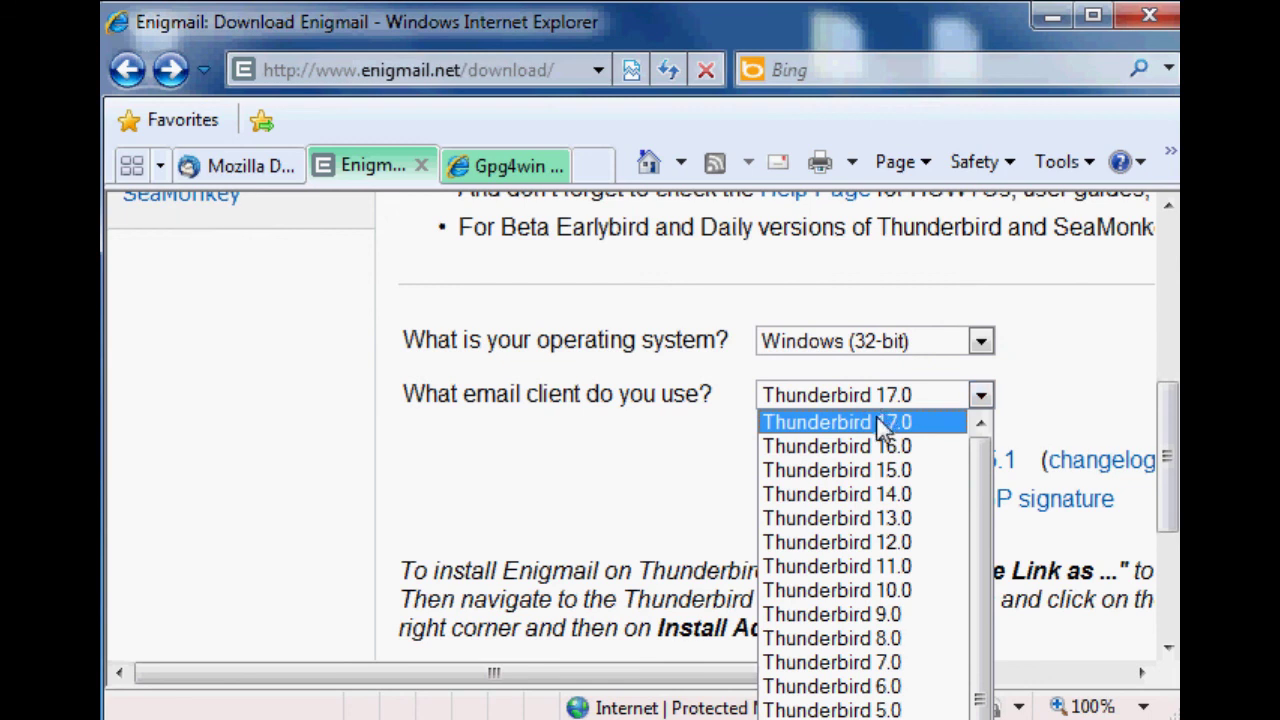
{"action": "left_click", "coordinate": [877, 430]}
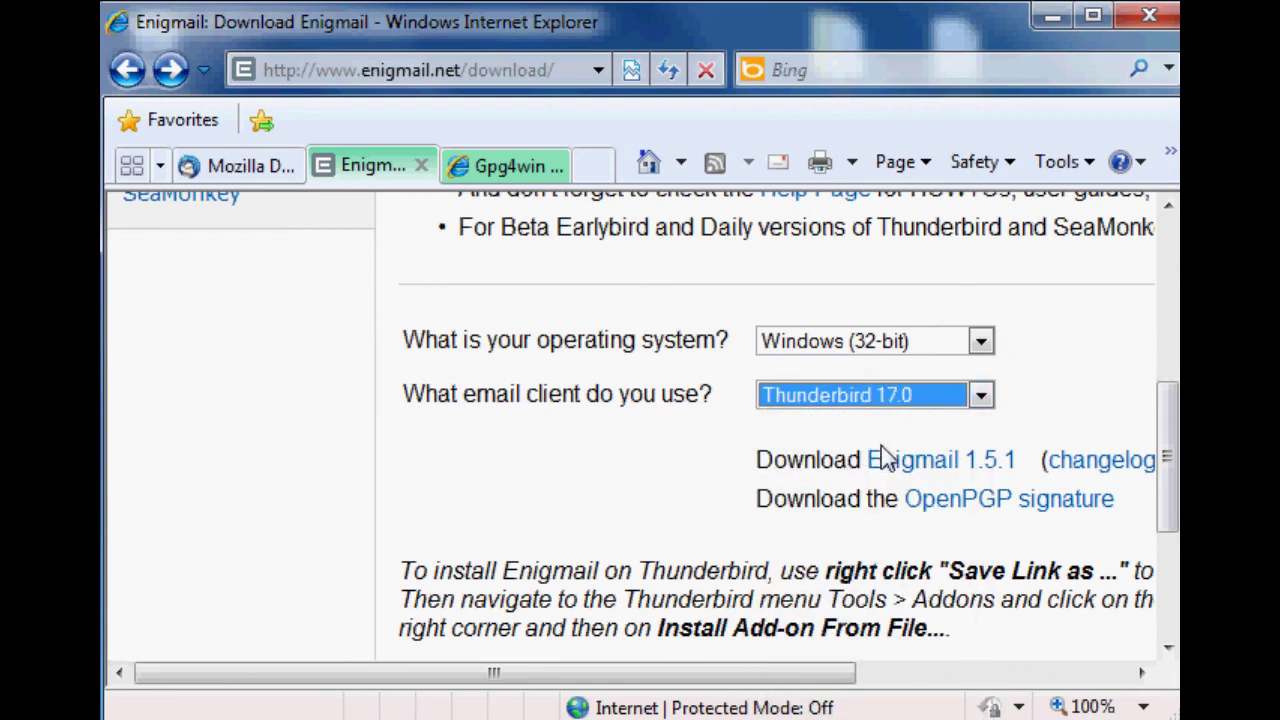
{"action": "left_click", "coordinate": [947, 463]}
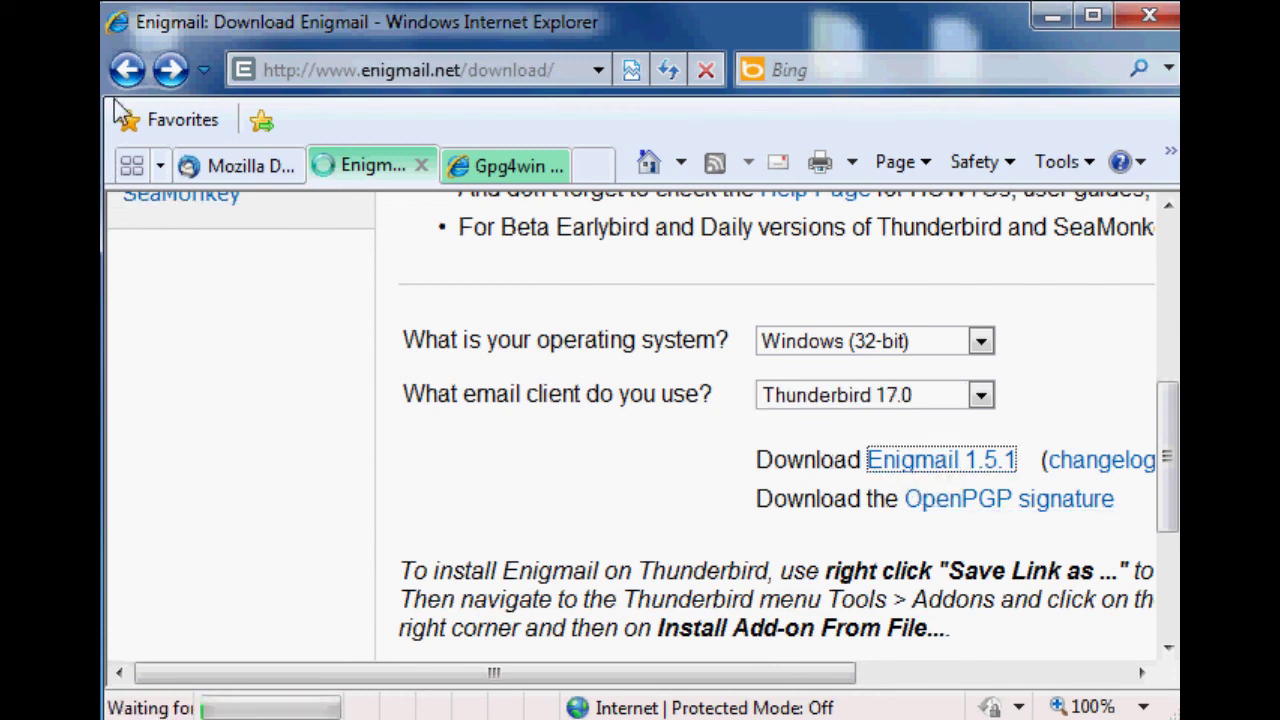